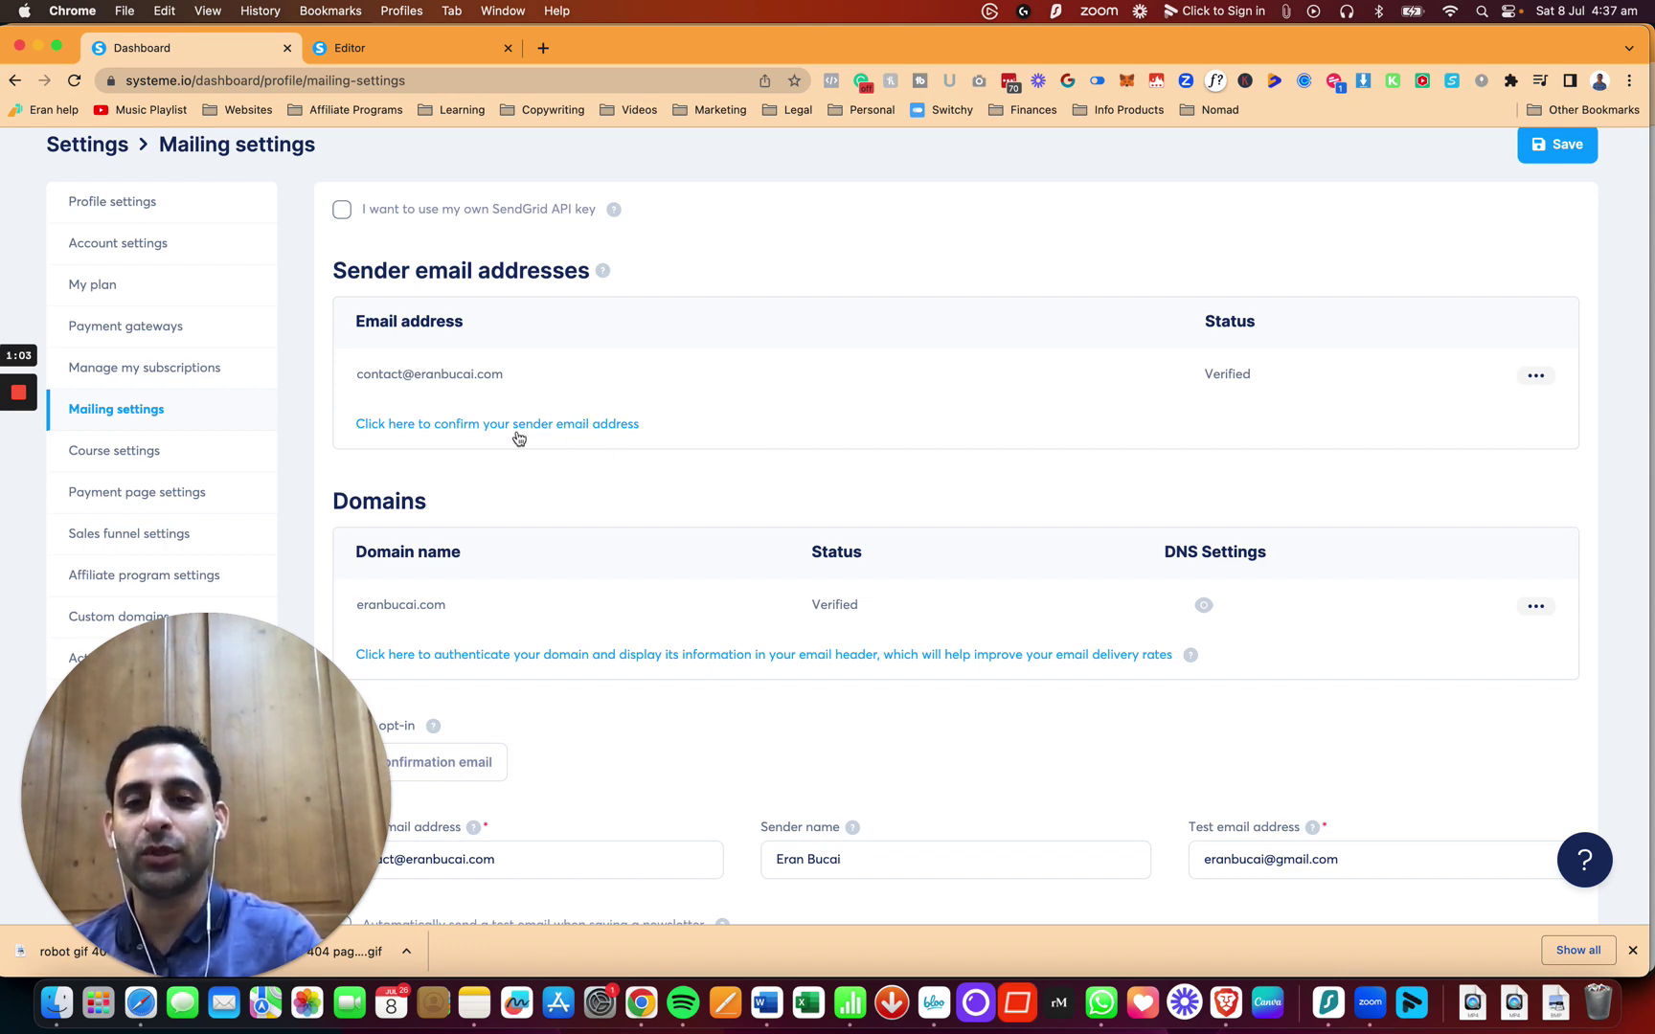
# Step: From Mailing settings, open the 'Add a new sender email' dialog through the sender confirmation link
pyautogui.scroll(2, 700, 494)
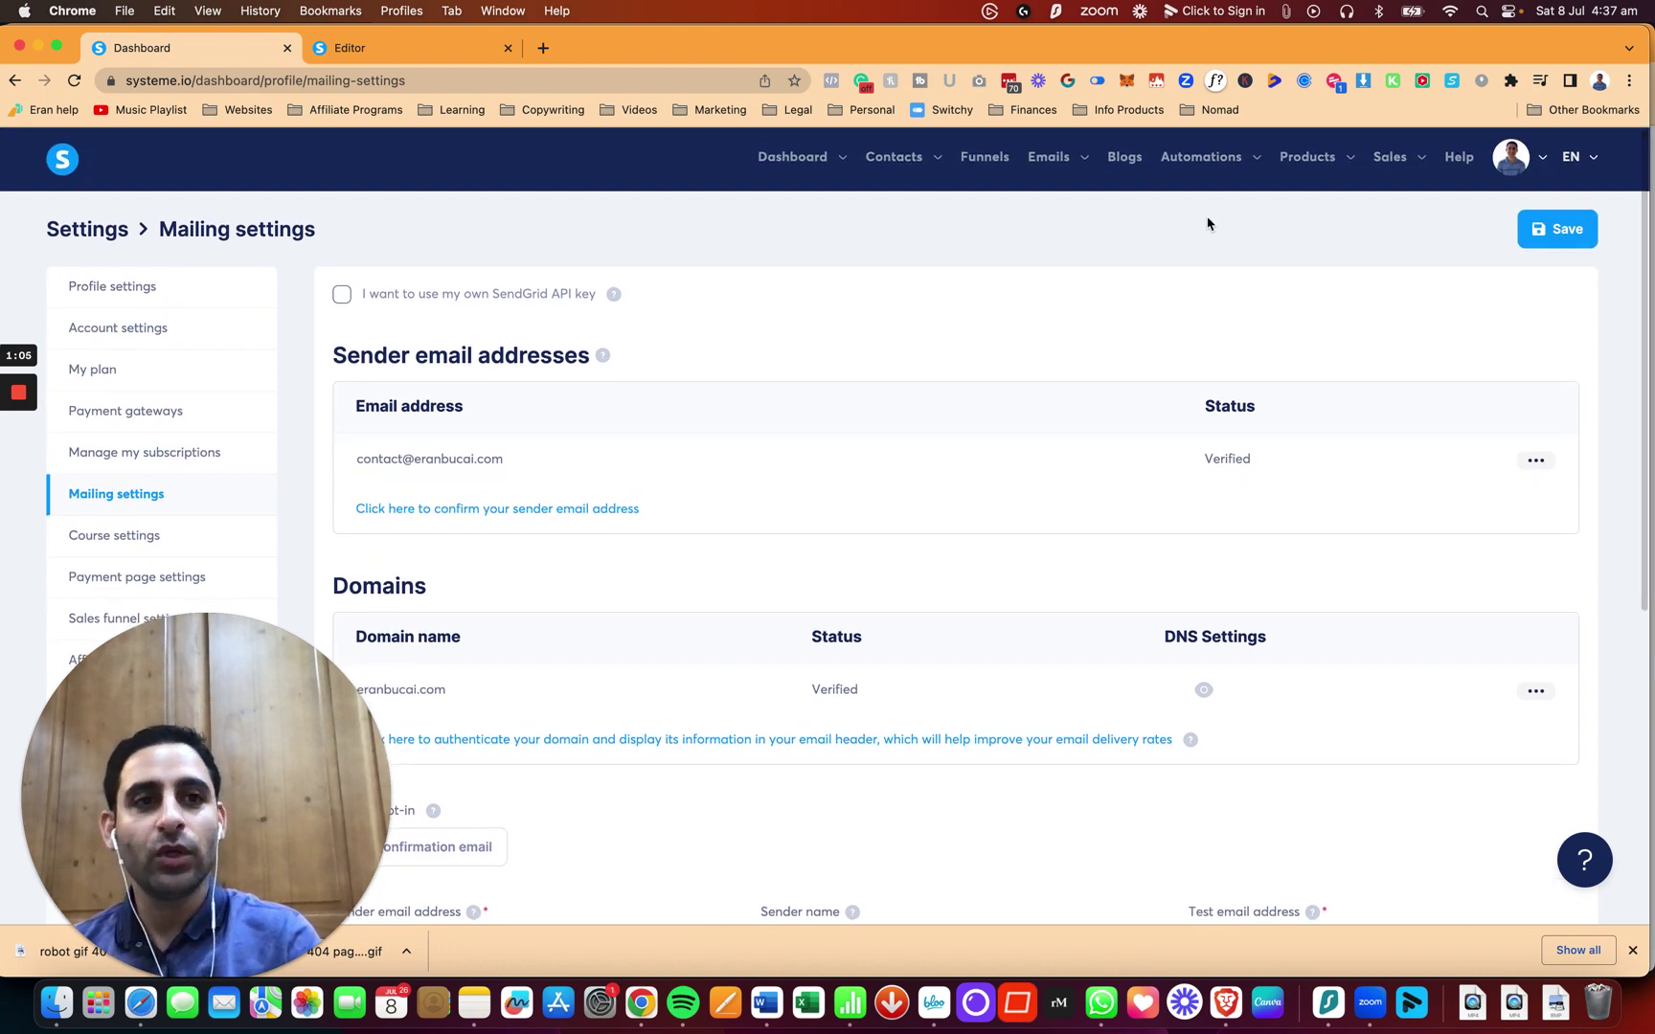
pyautogui.moveTo(1527, 158)
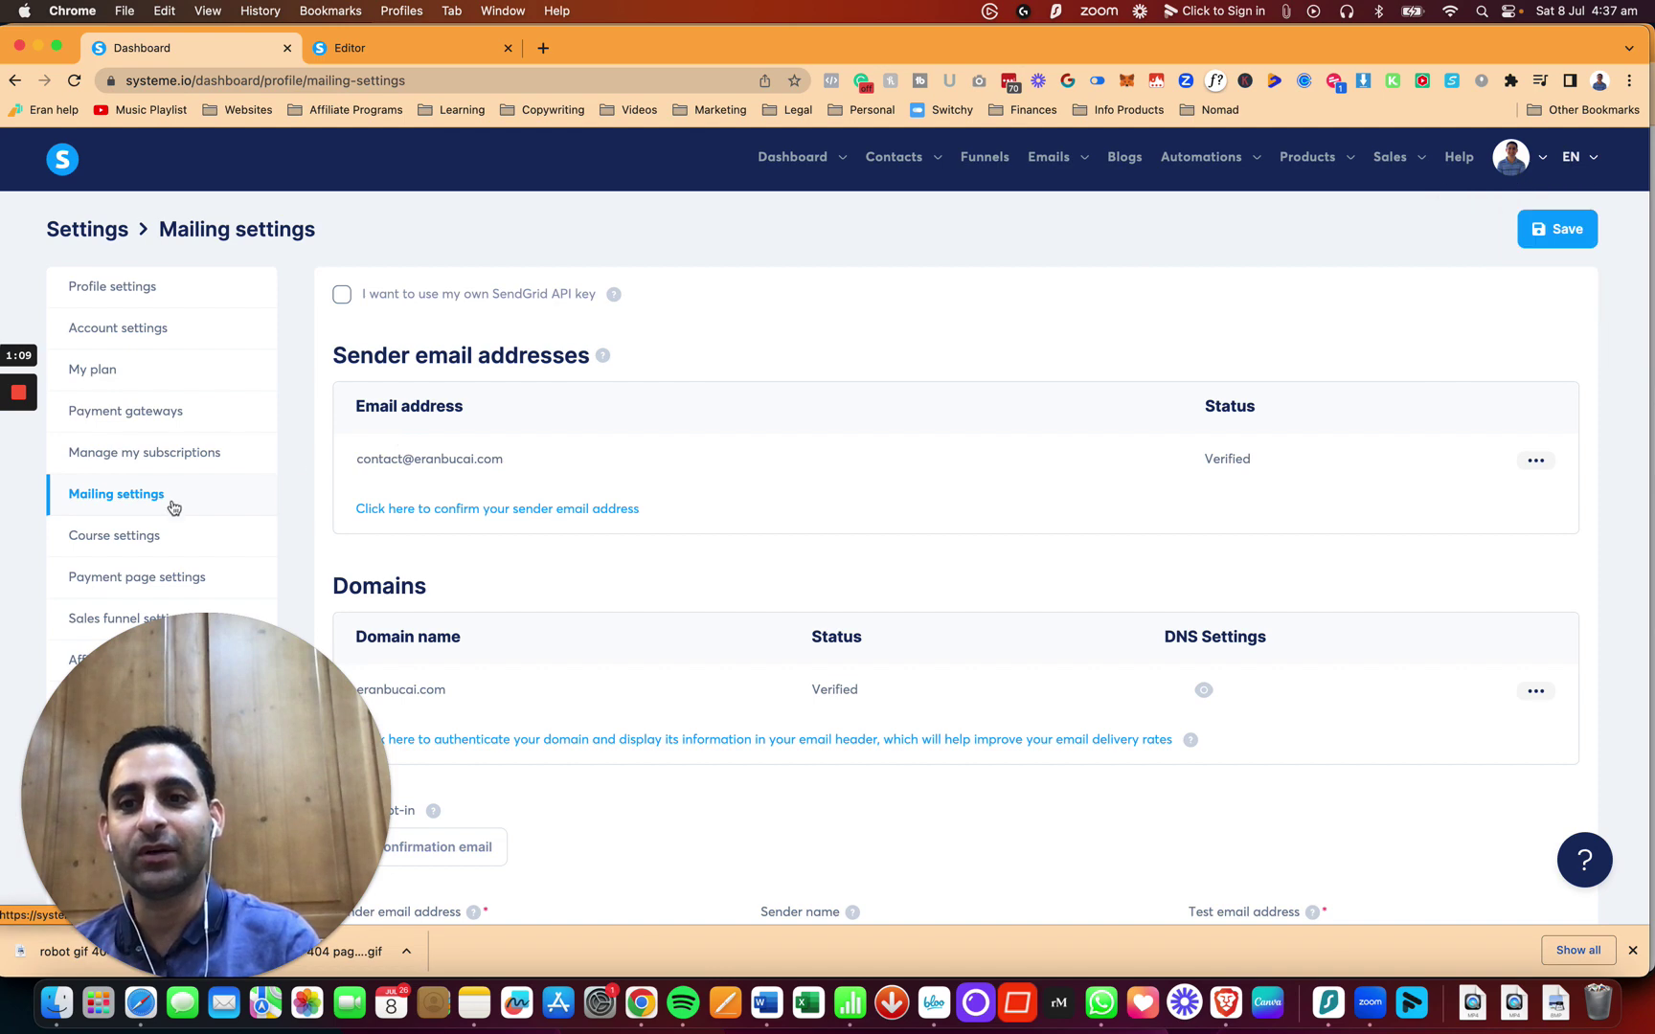
pyautogui.click(550, 512)
# Step: Enter the new support address on the same domain as a sender email and save it
pyautogui.click(602, 530)
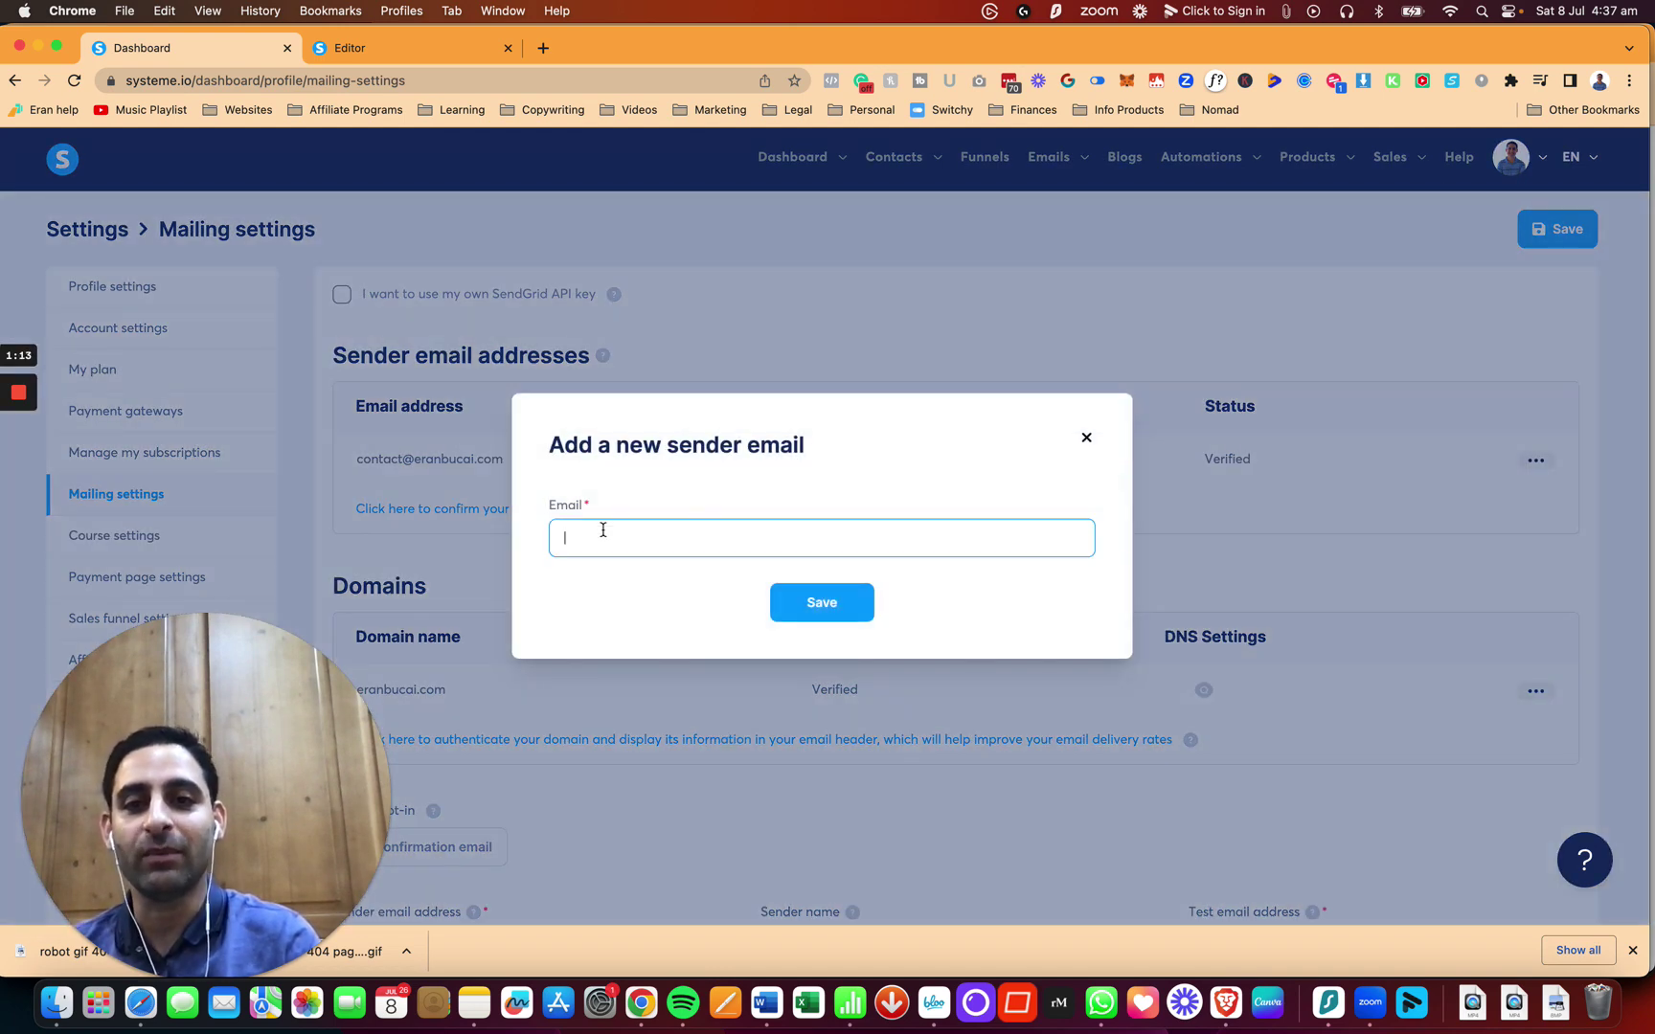
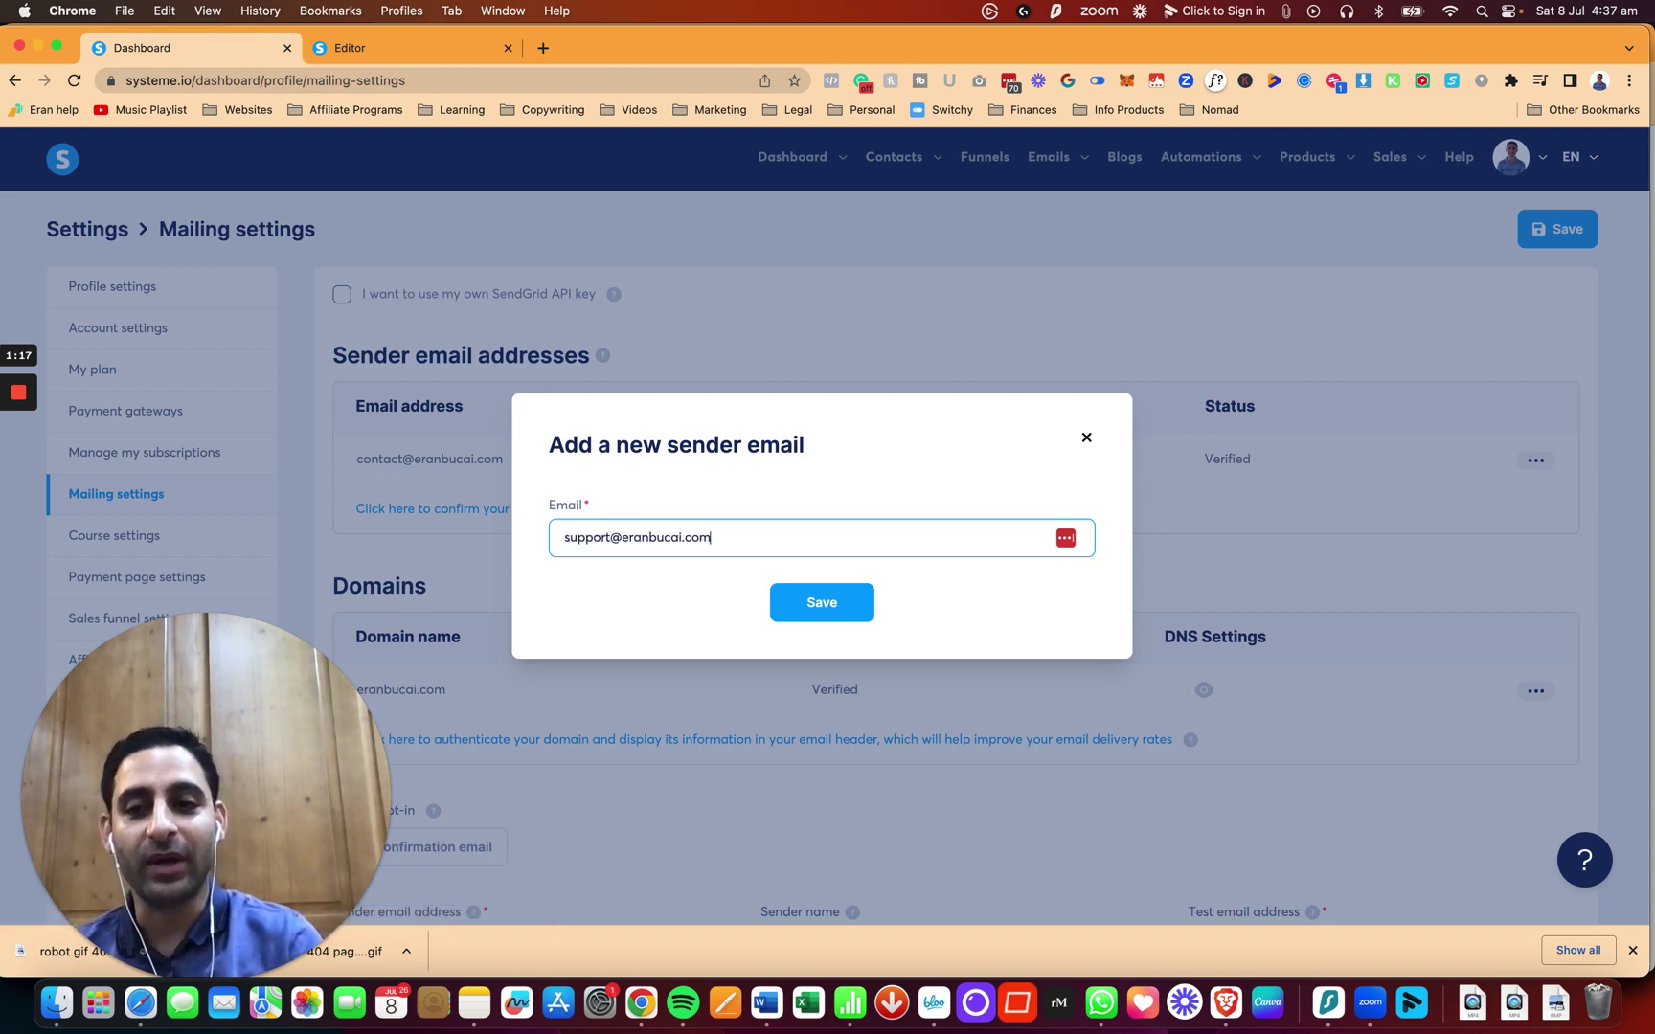
pyautogui.click(837, 616)
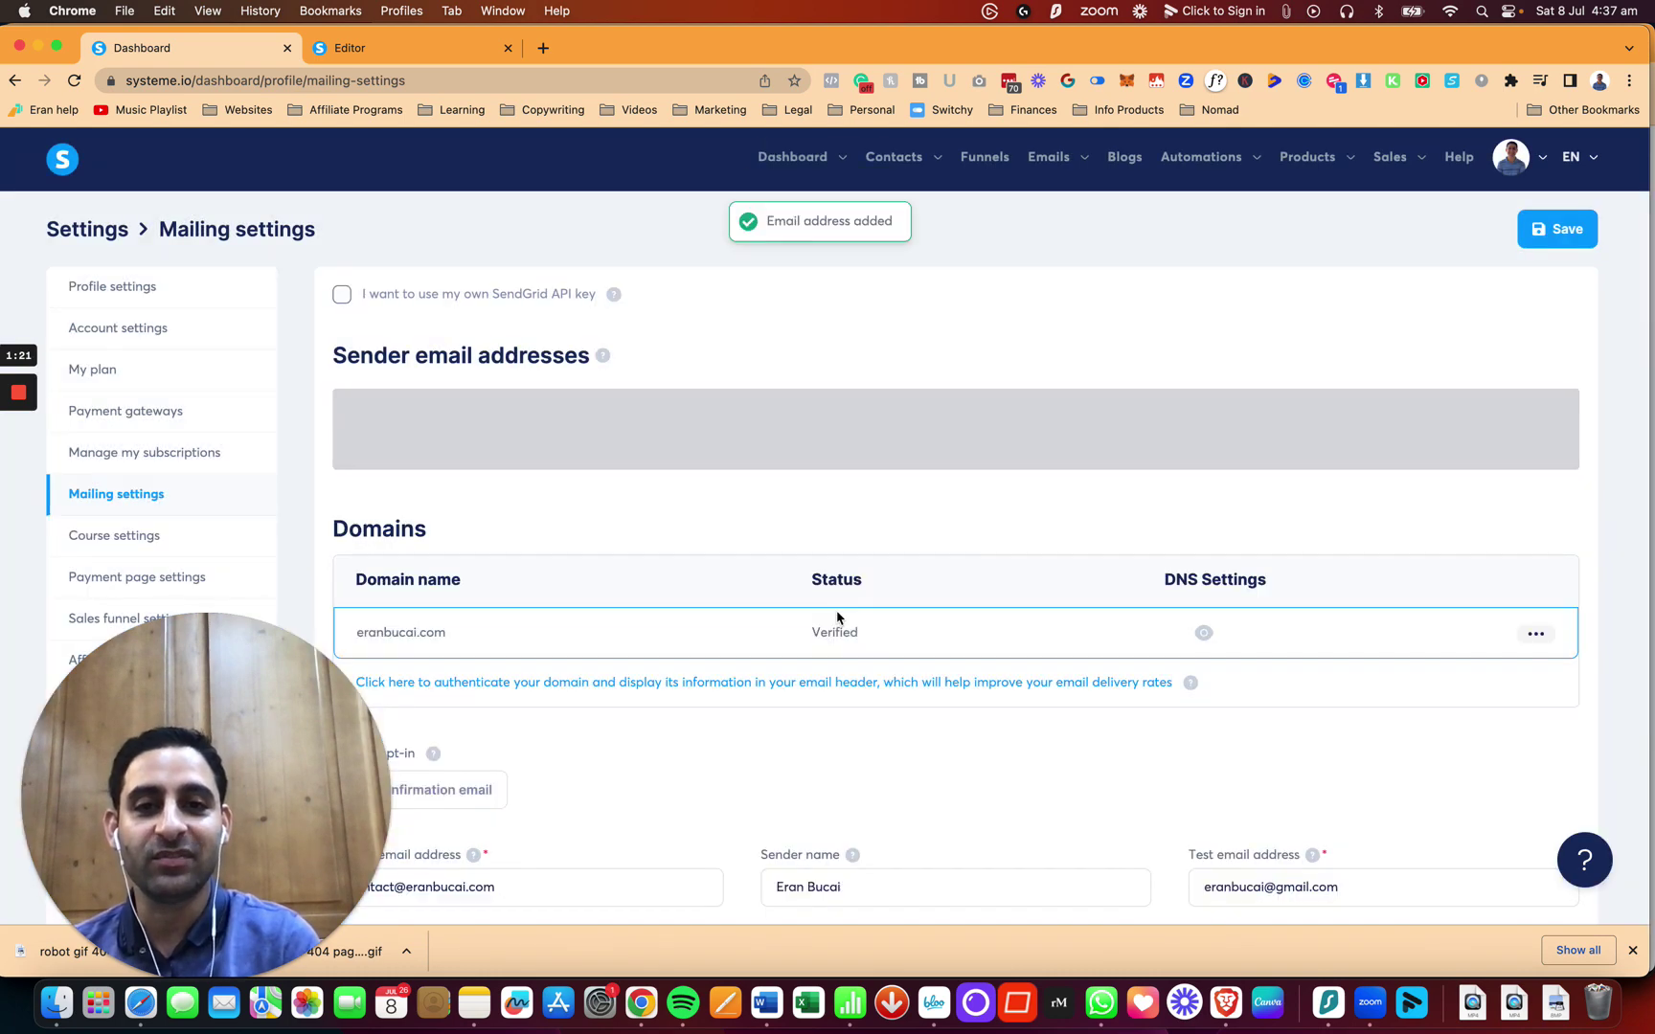
# Step: Reload Mailing settings, check the new address is listed as Pending, and switch to Gmail
pyautogui.scroll(-2, 874, 663)
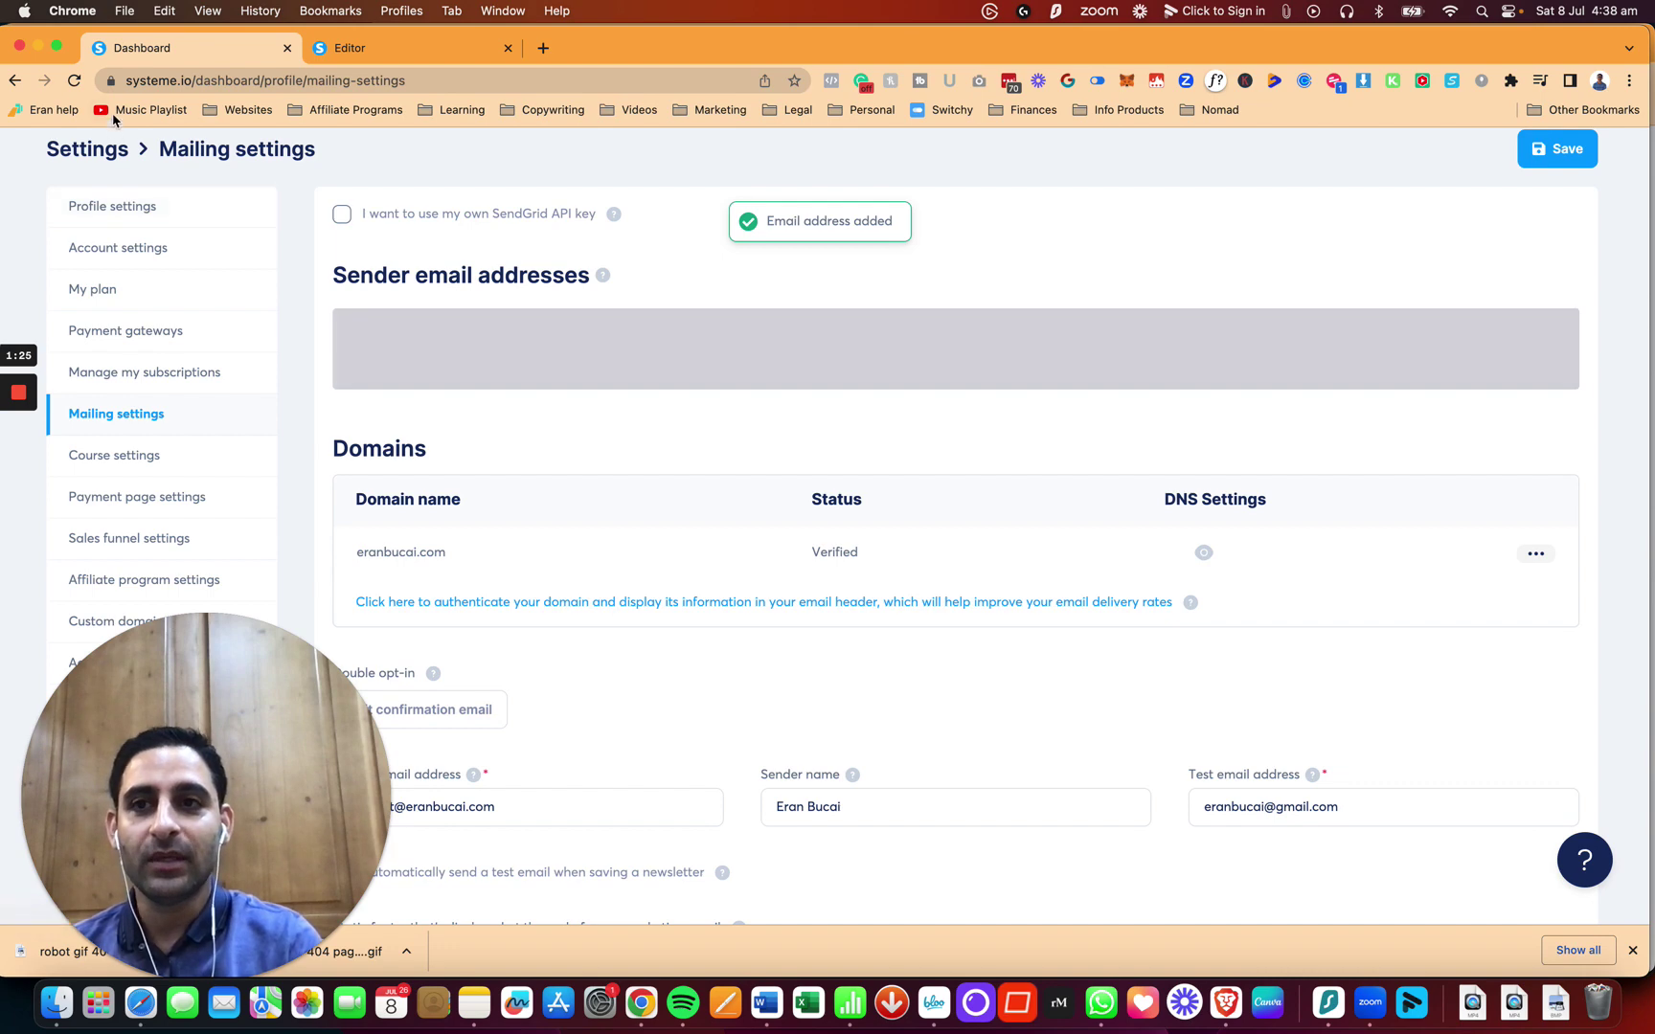
pyautogui.click(81, 83)
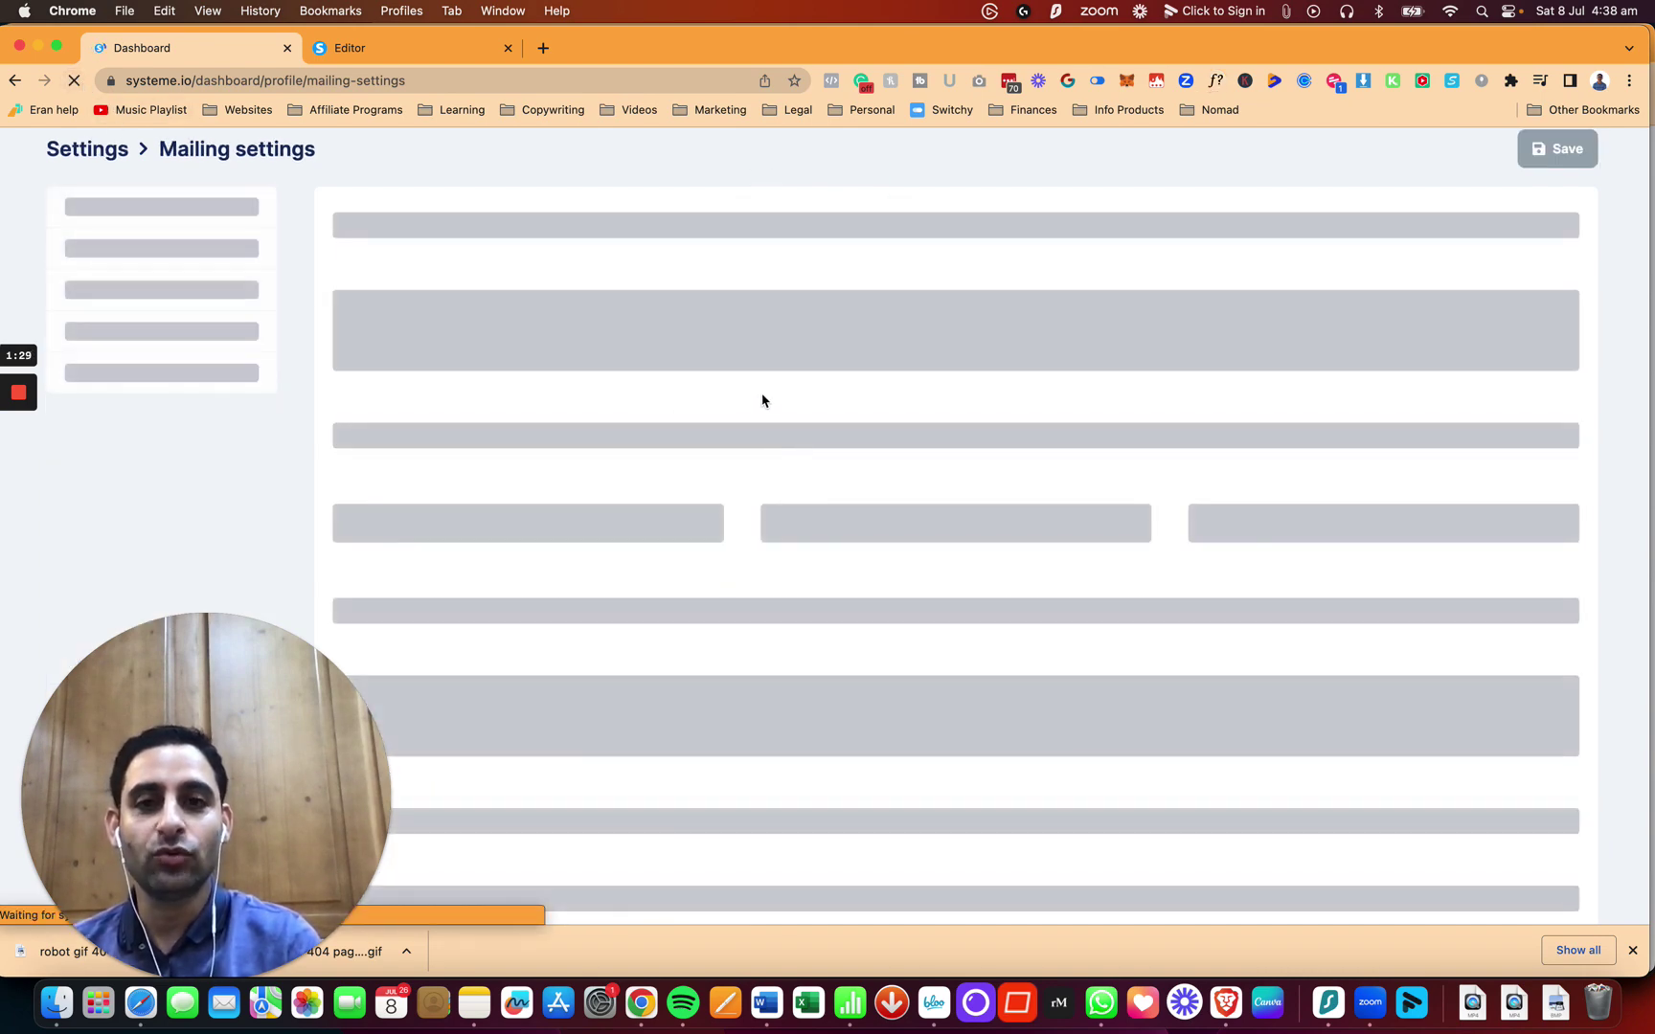
pyautogui.scroll(-1, 766, 412)
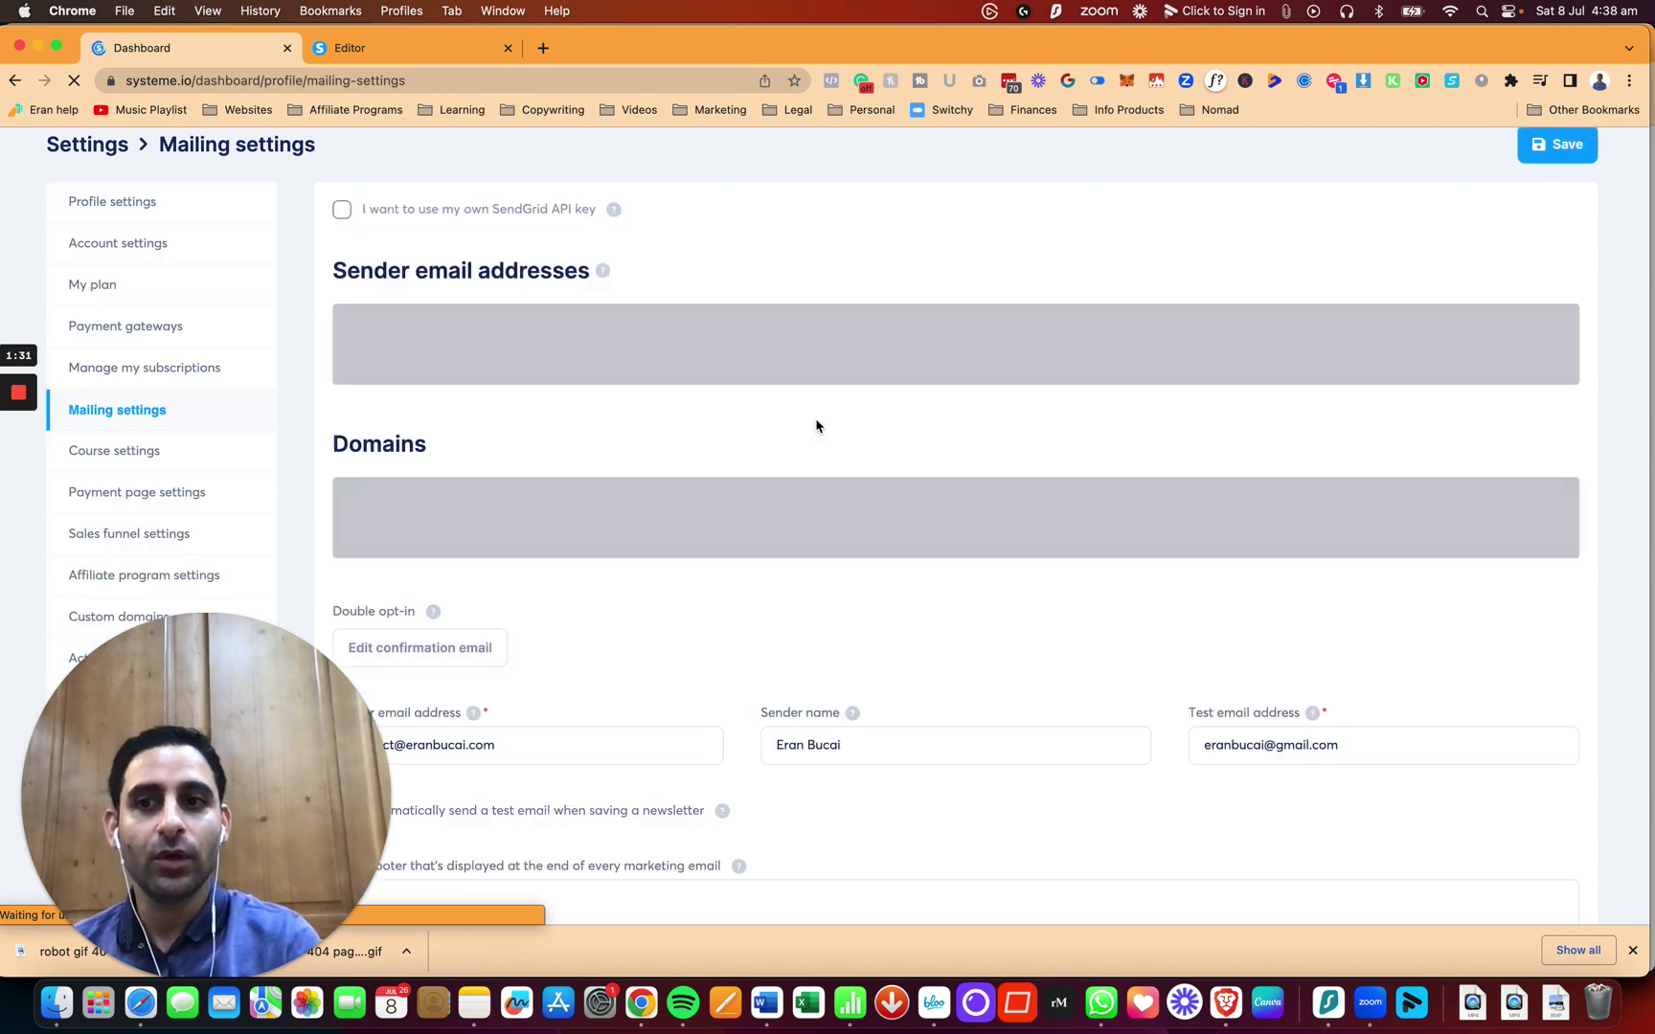
pyautogui.scroll(1, 435, 470)
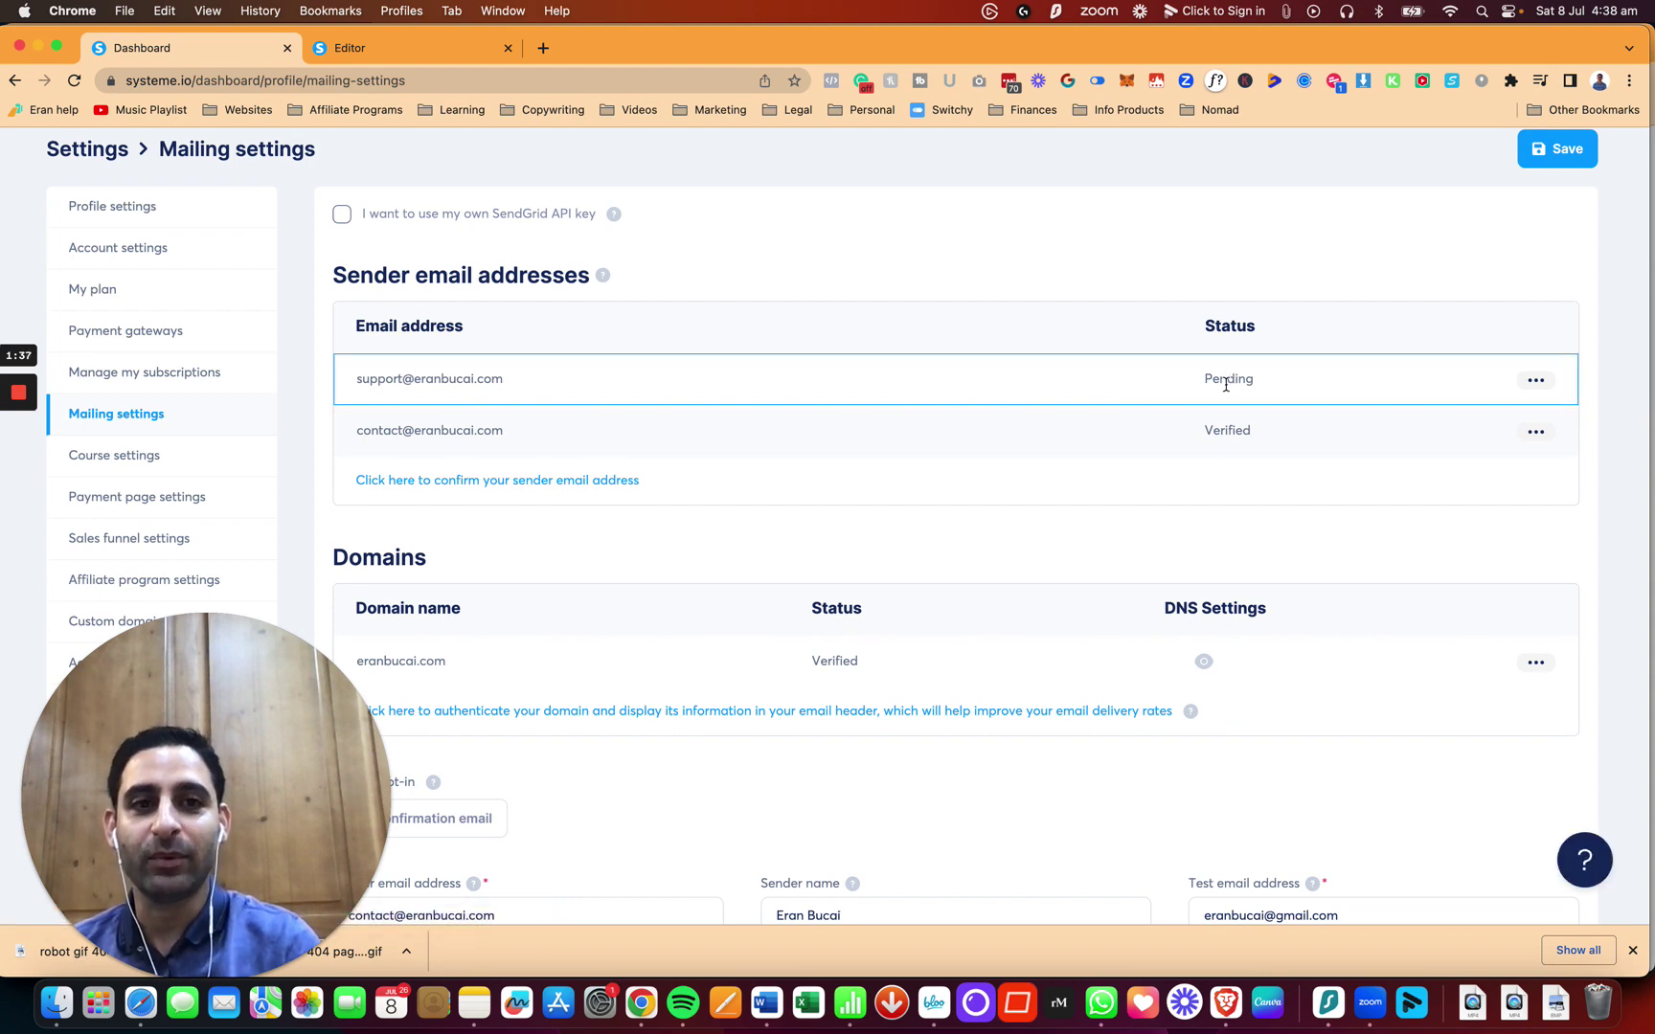
pyautogui.click(1535, 380)
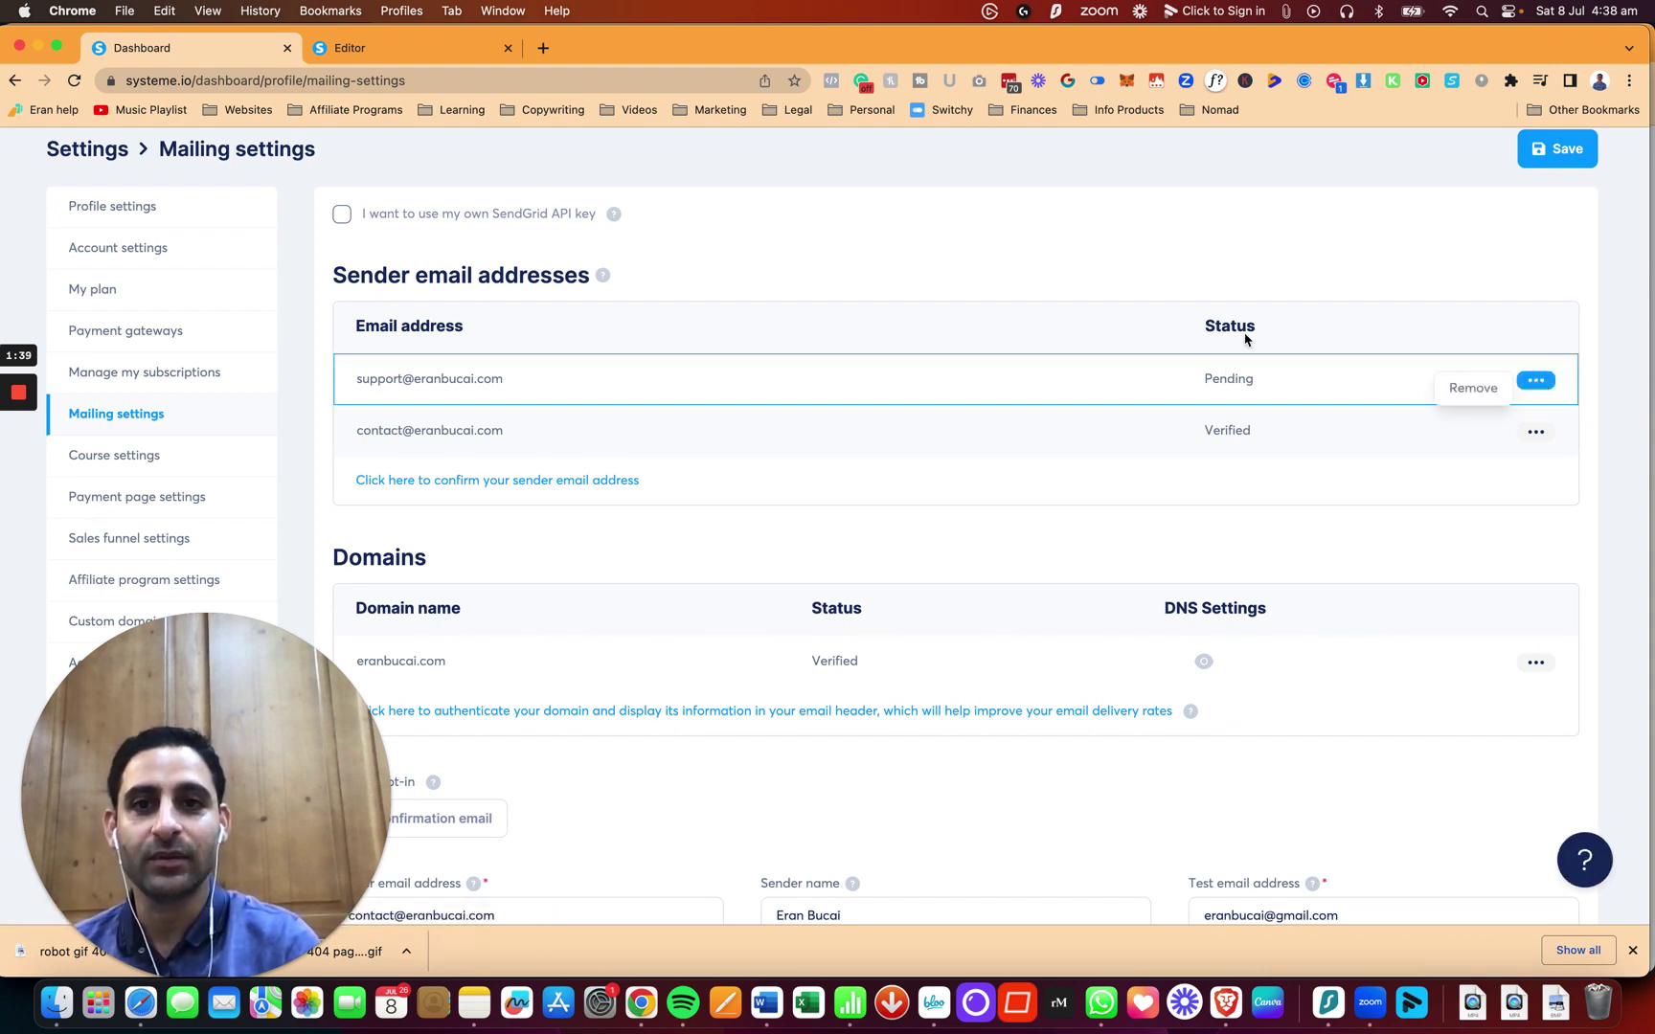
pyautogui.moveTo(19, 402)
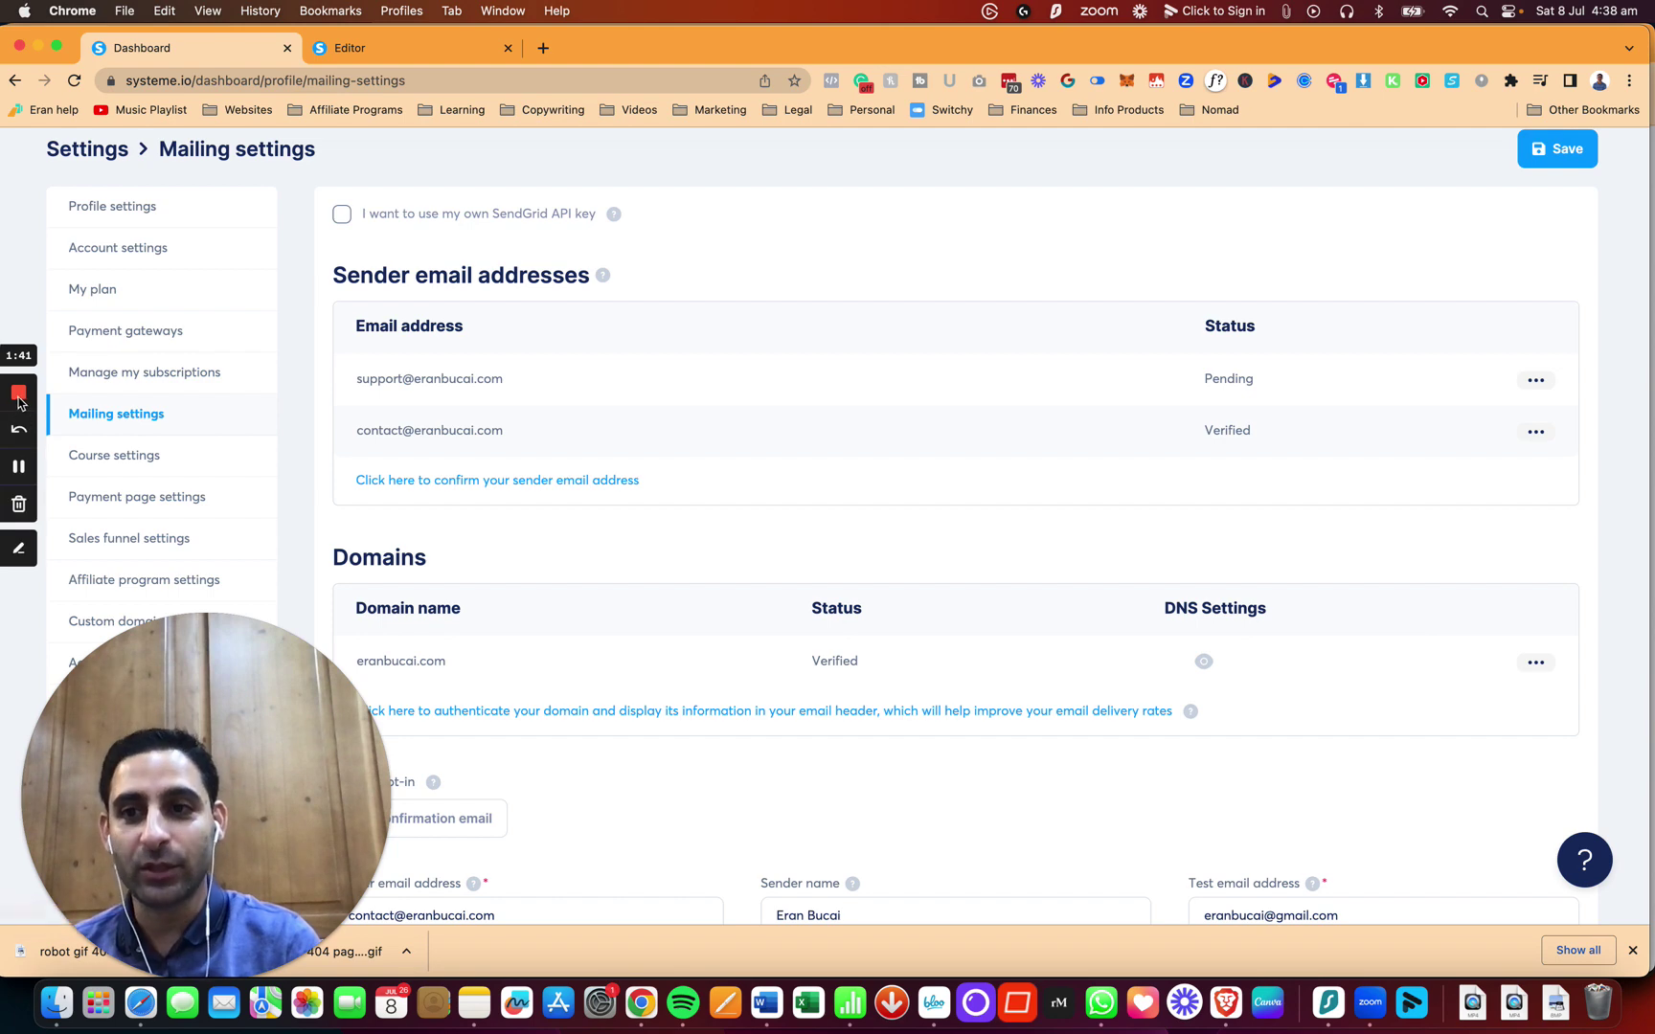
pyautogui.click(18, 467)
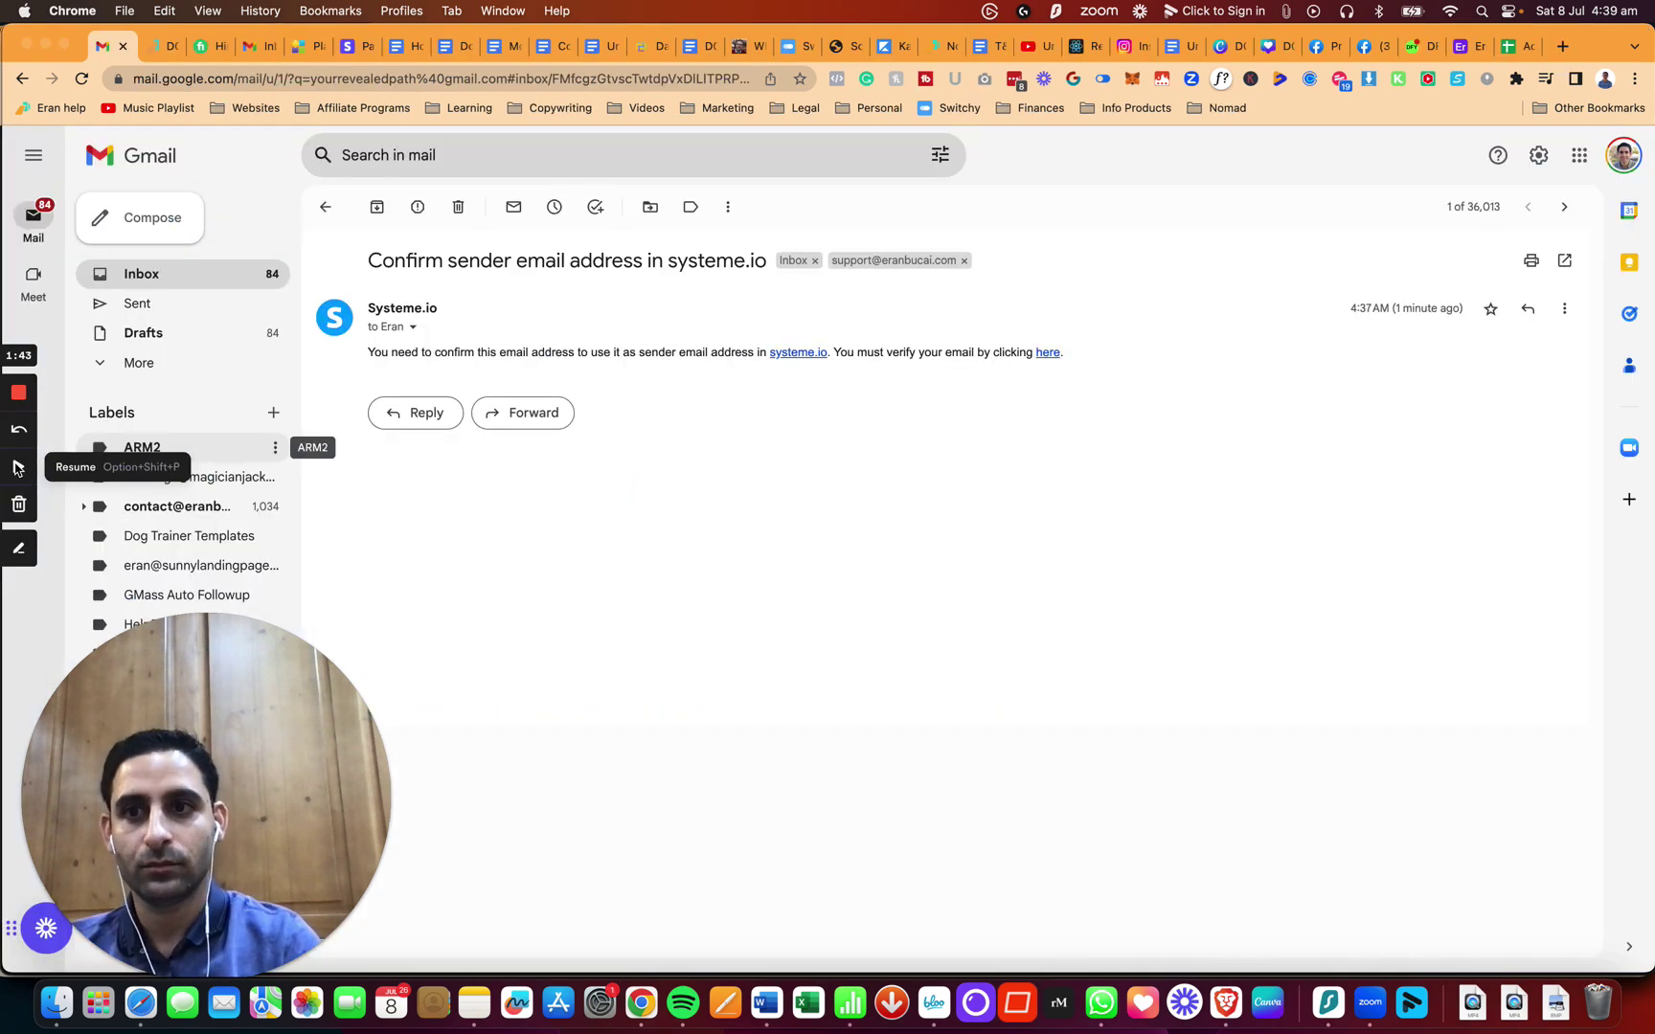
# Step: Open Systeme.io's 'Confirm sender email address' email in Gmail and follow its confirmation link
pyautogui.click(18, 466)
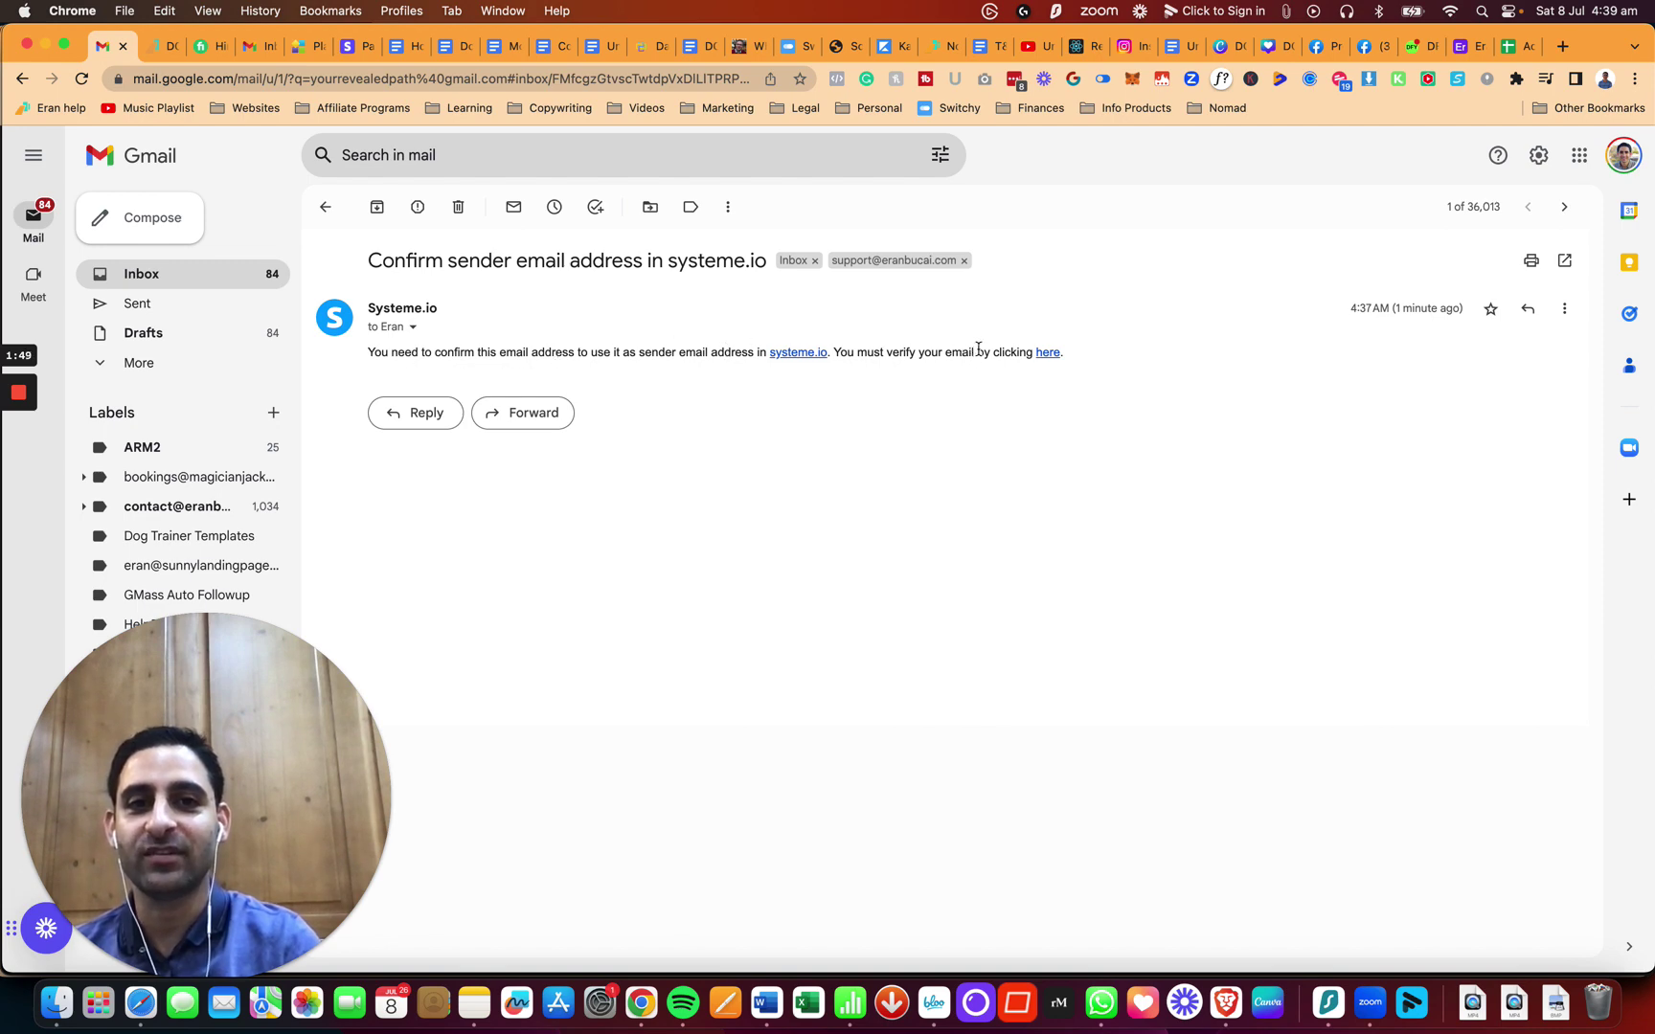
pyautogui.click(1048, 353)
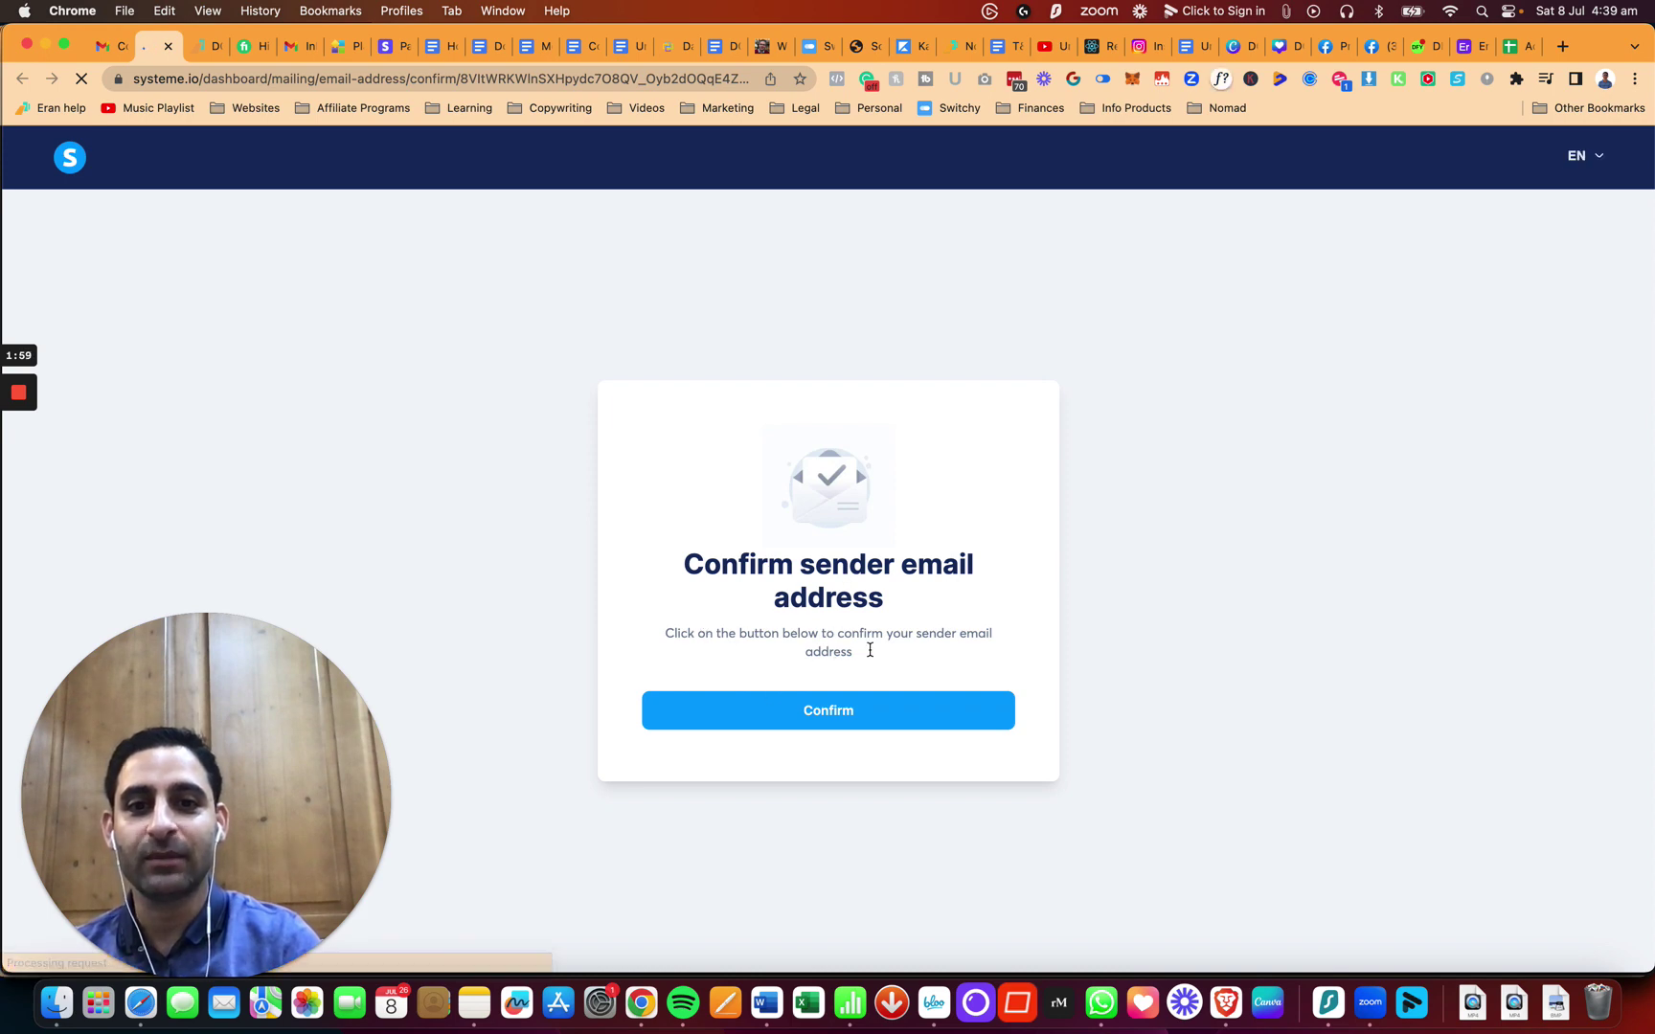
# Step: Confirm the new sender address on Systeme.io's confirmation page, then return to Mailing settings
pyautogui.click(855, 718)
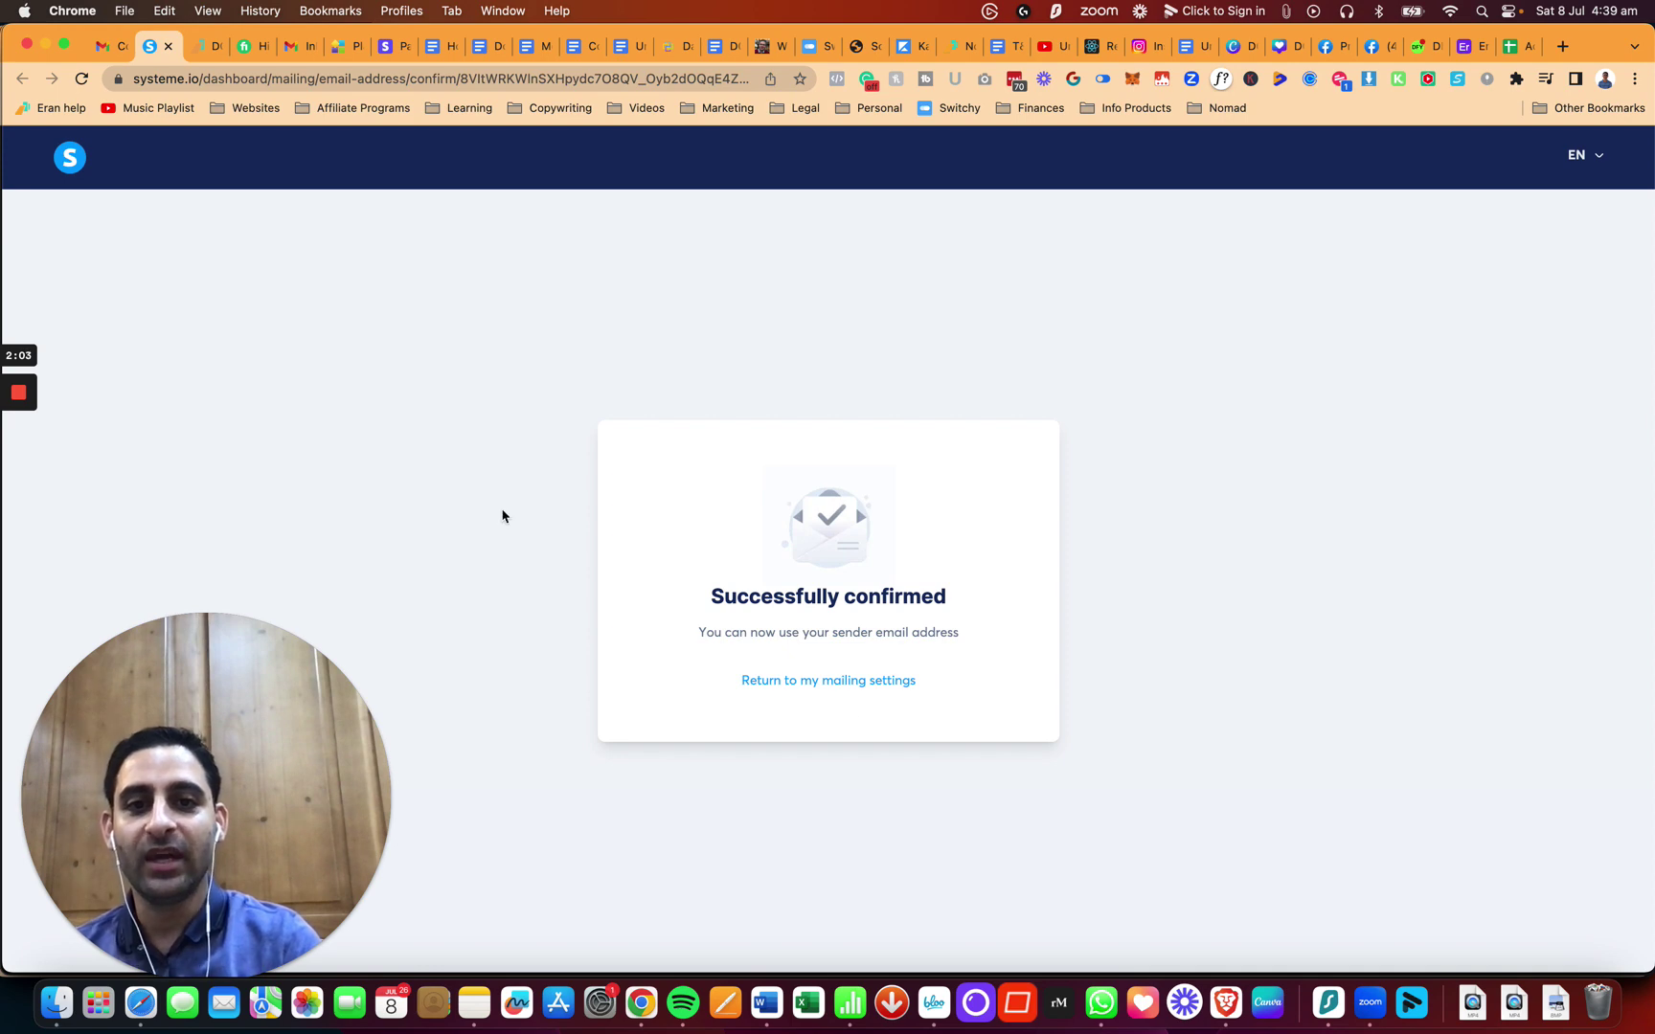
pyautogui.moveTo(34, 411)
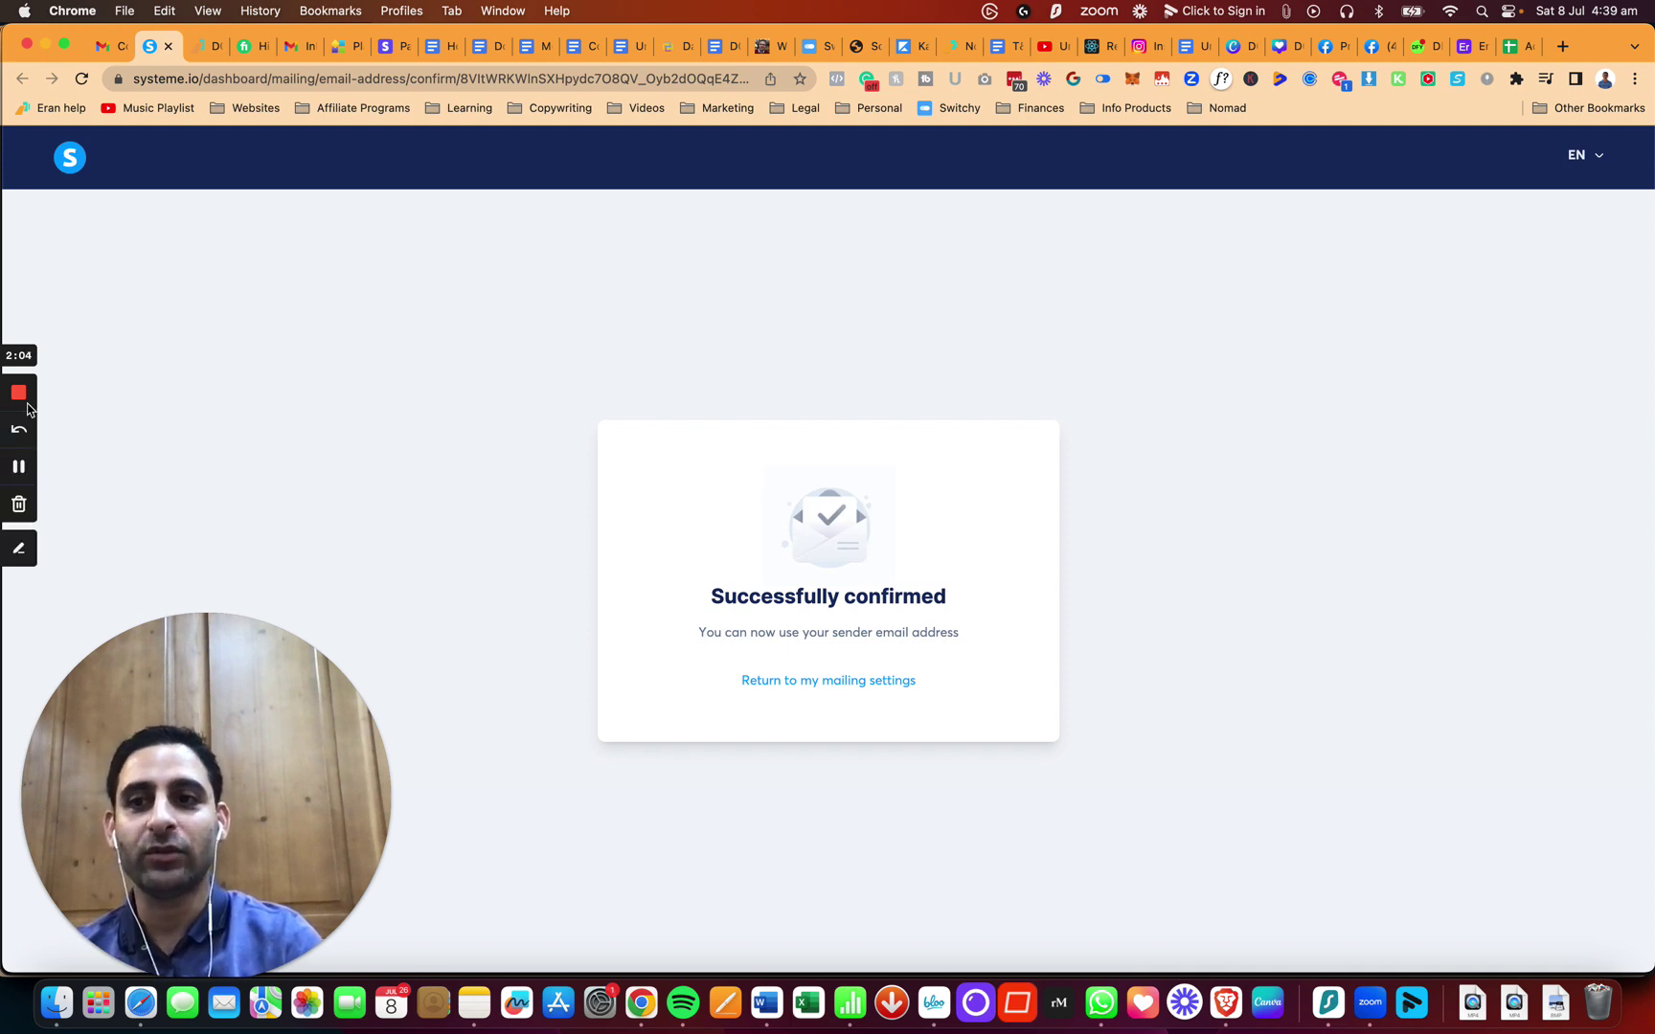
pyautogui.click(19, 467)
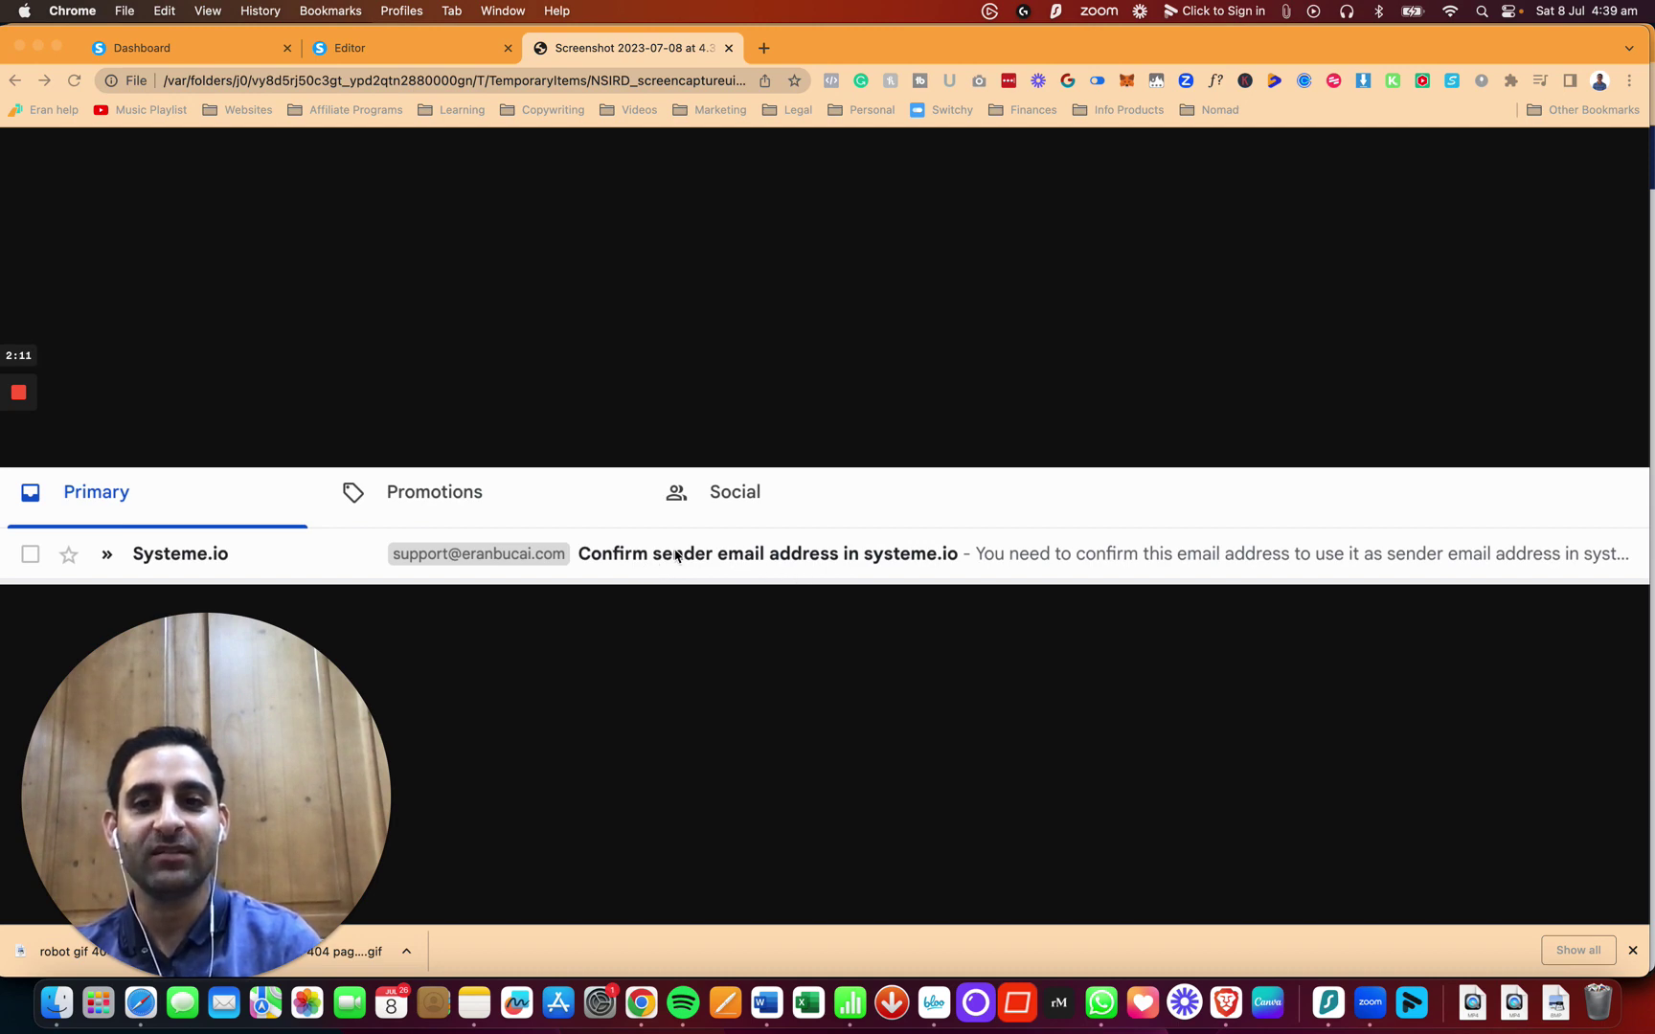
pyautogui.click(218, 56)
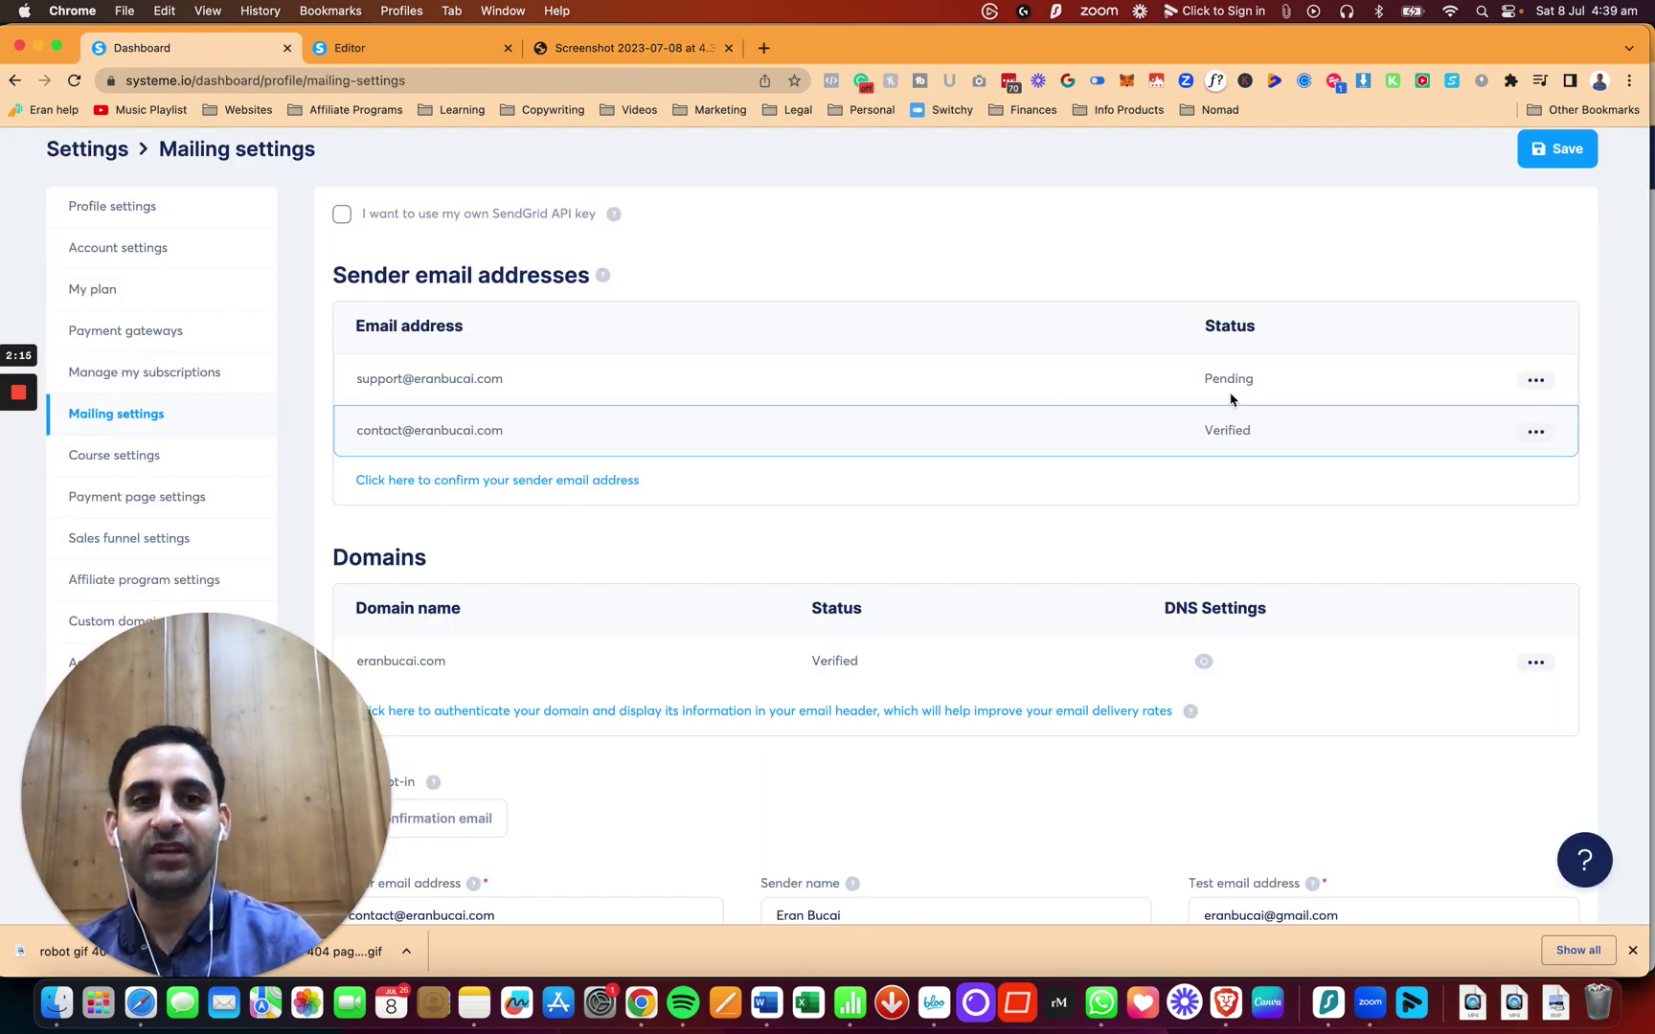
# Step: Reload Mailing settings so both sender addresses appear as Verified
pyautogui.click(74, 80)
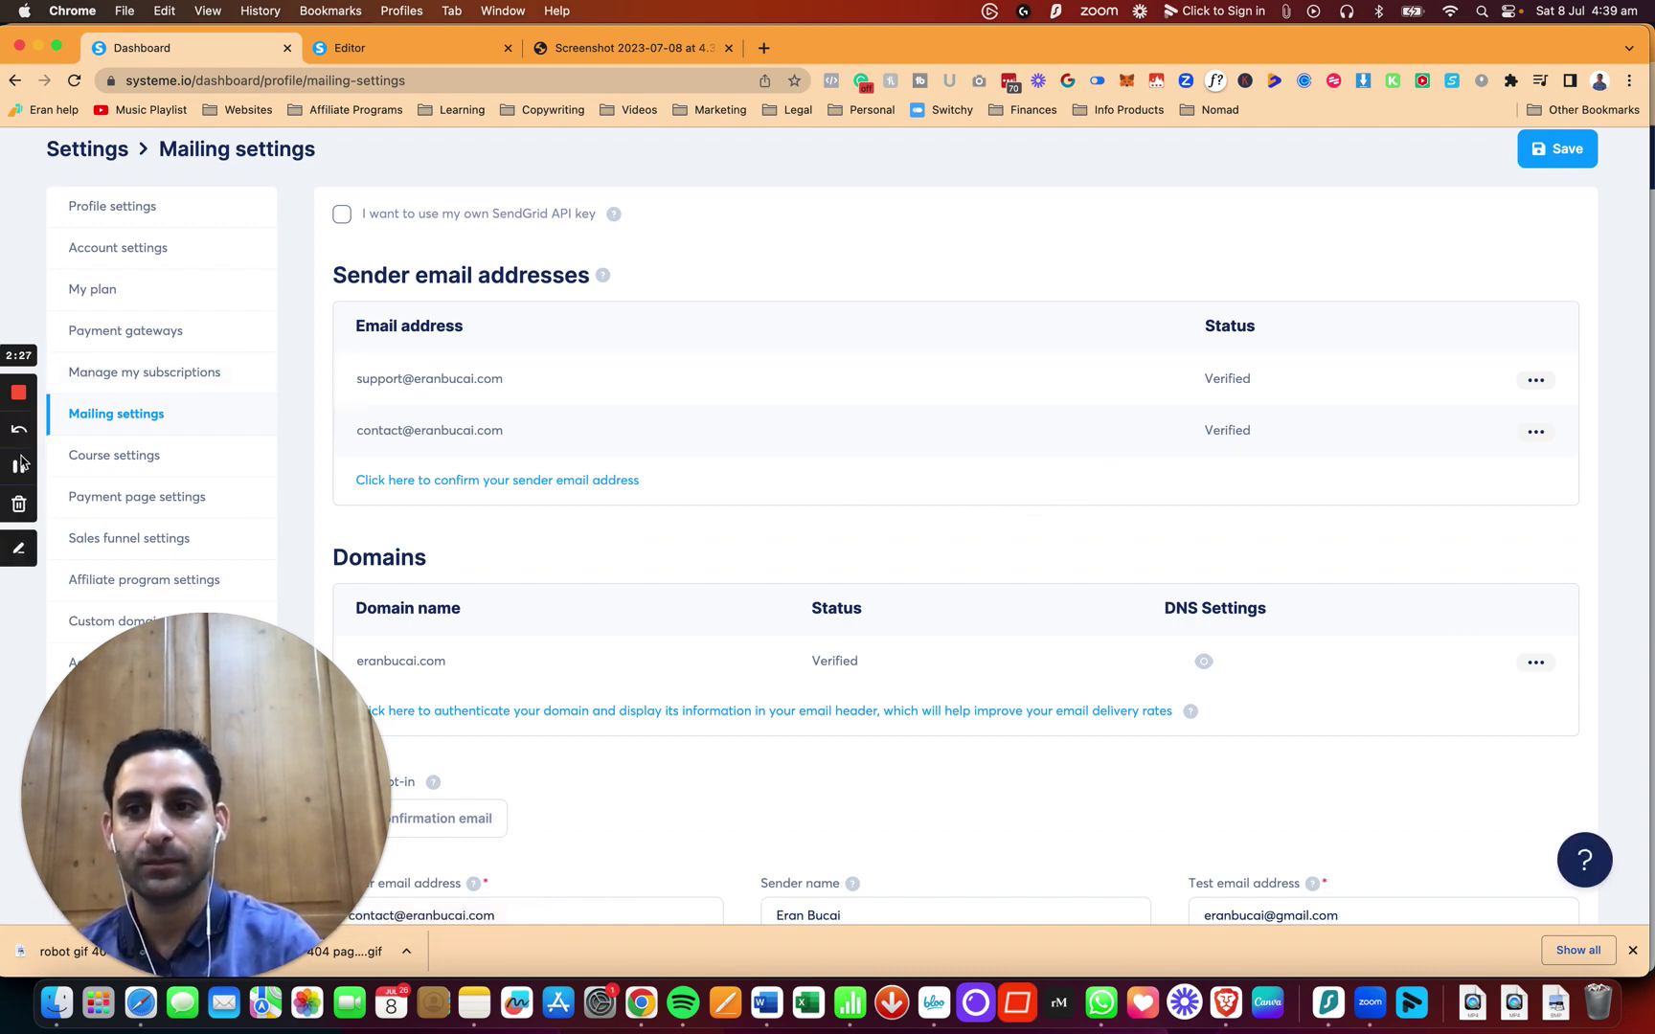
pyautogui.click(19, 468)
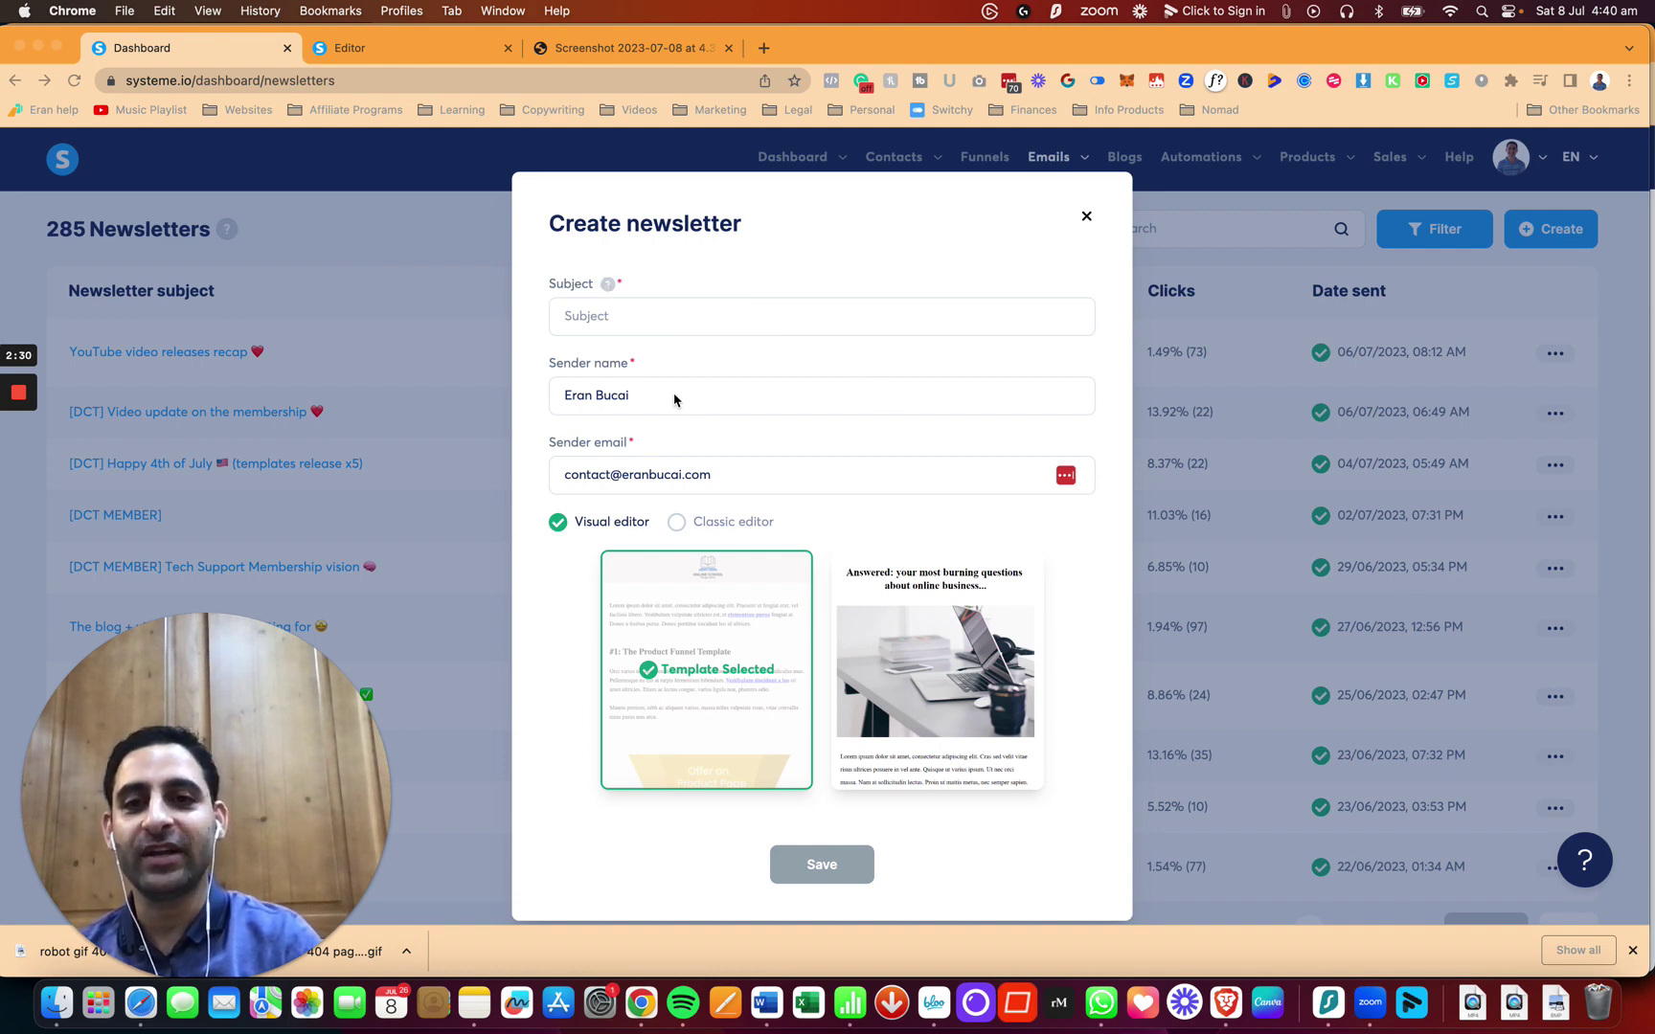
# Step: In Create newsletter, change the sender email's name part to 'support', then back to 'contact'
pyautogui.click(609, 477)
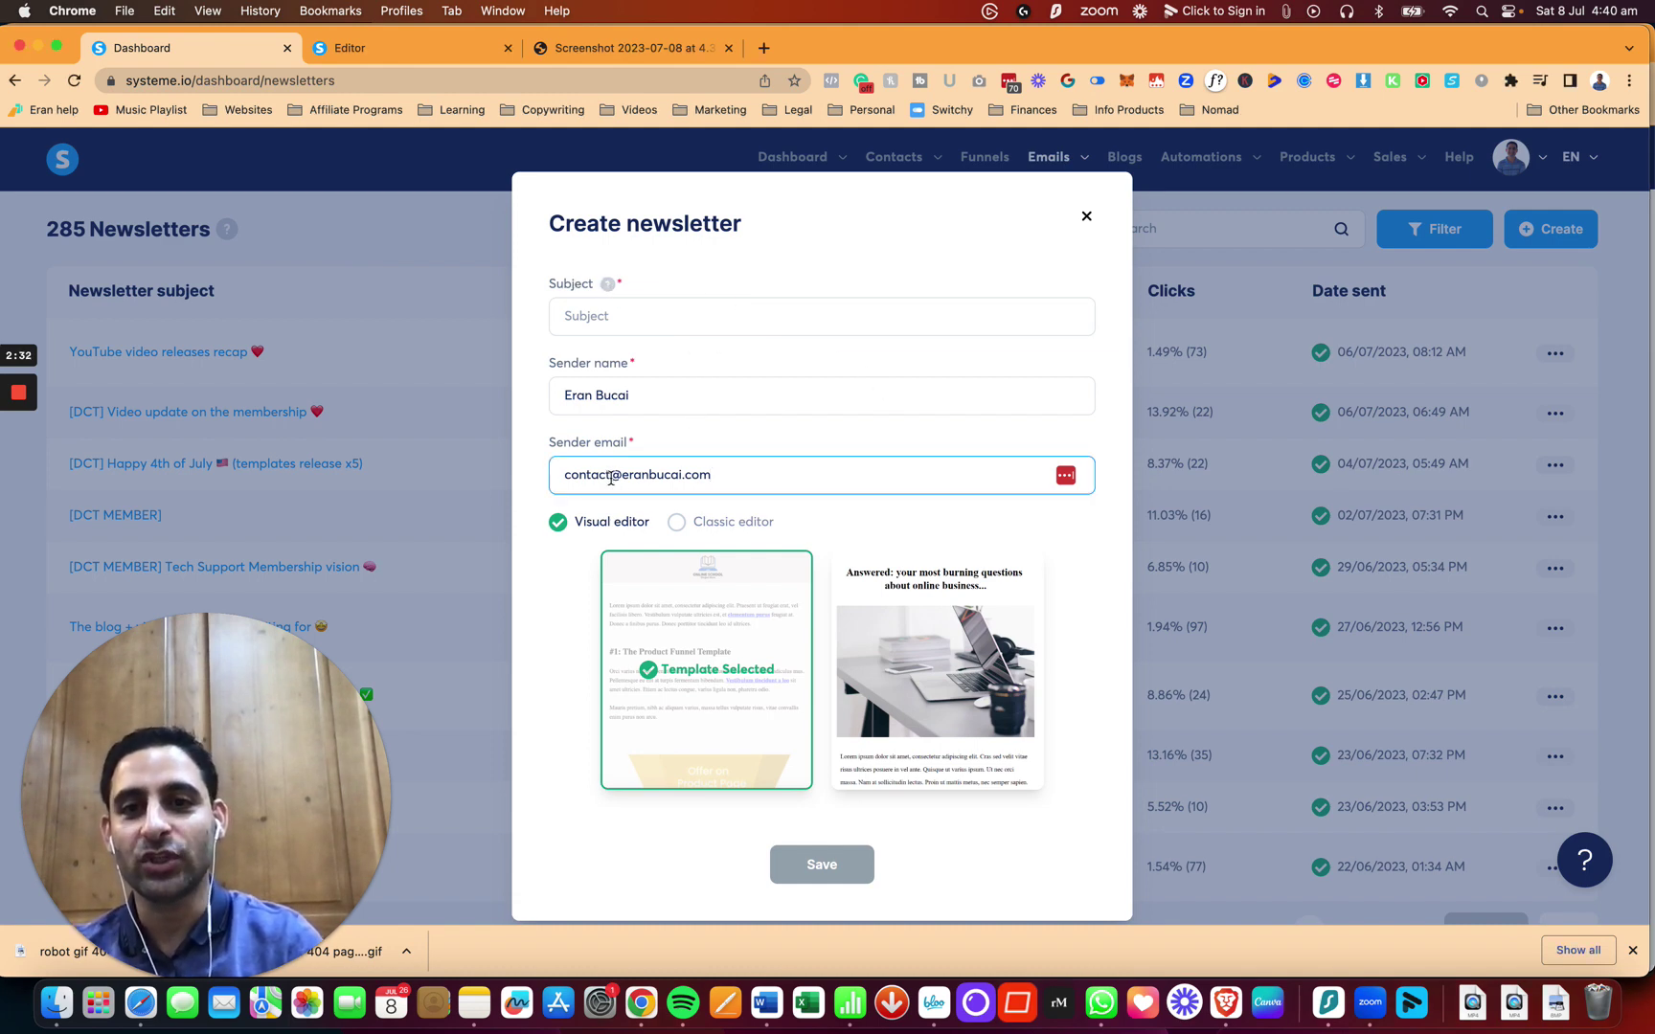
pyautogui.doubleClick(610, 476)
pyautogui.write('support')
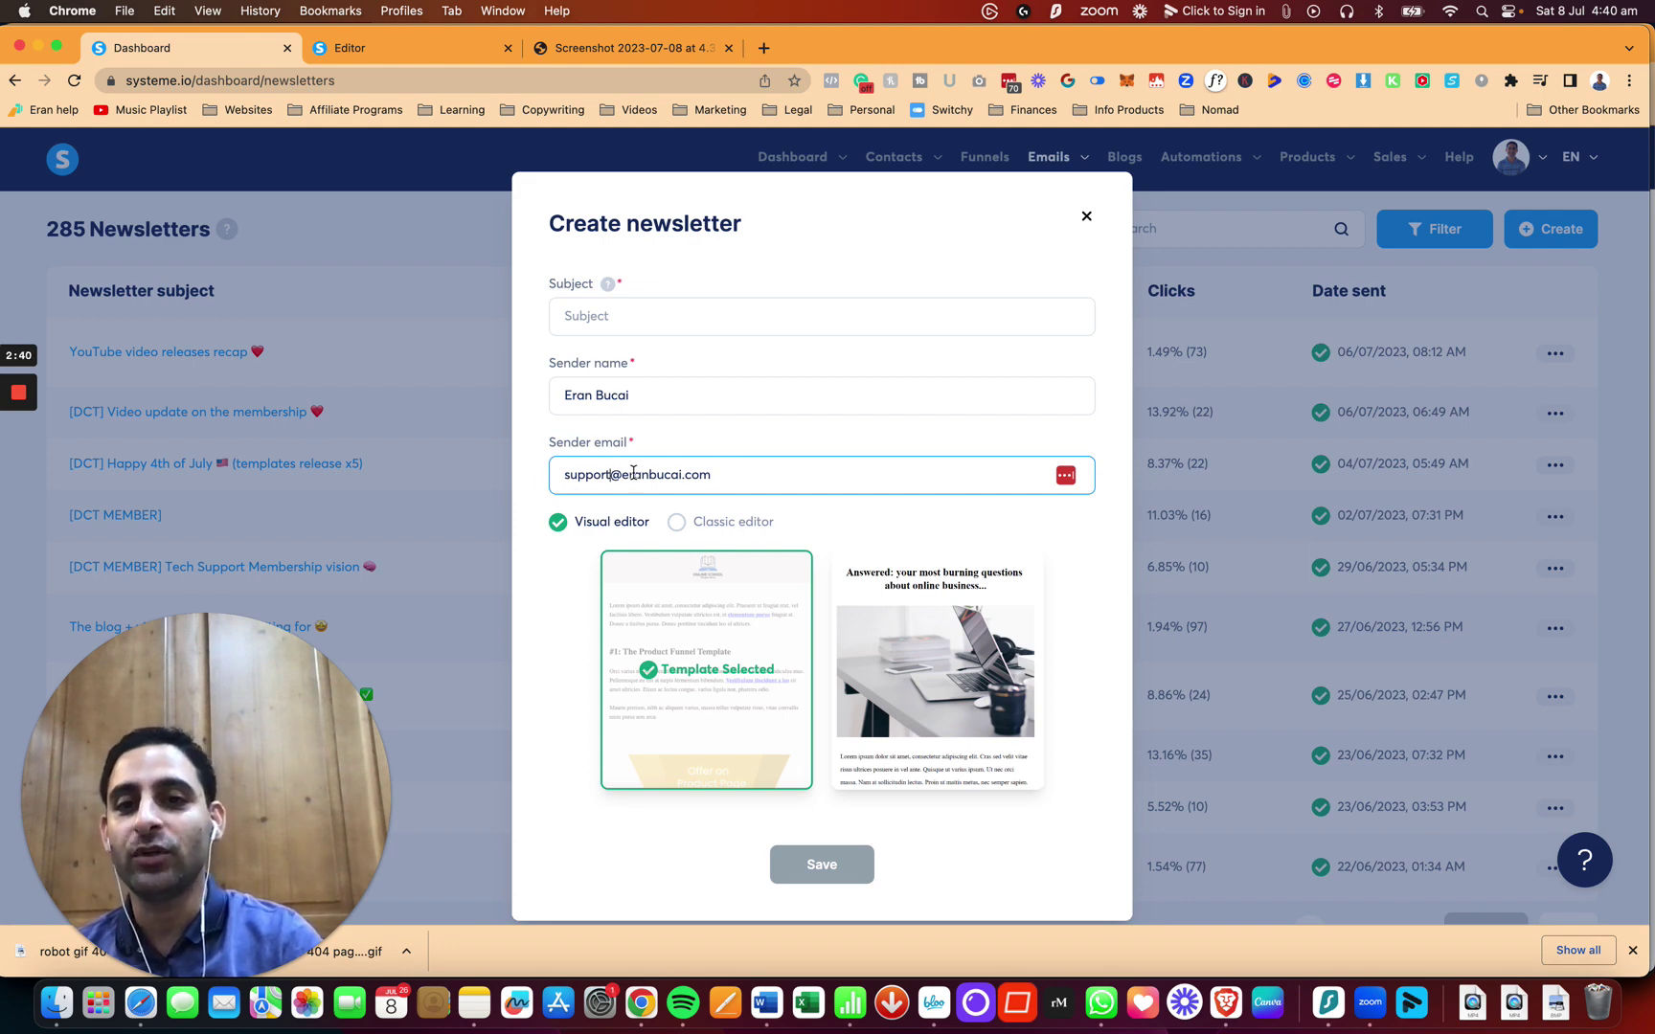
pyautogui.hotkey('alt', 'shift', 'Left')
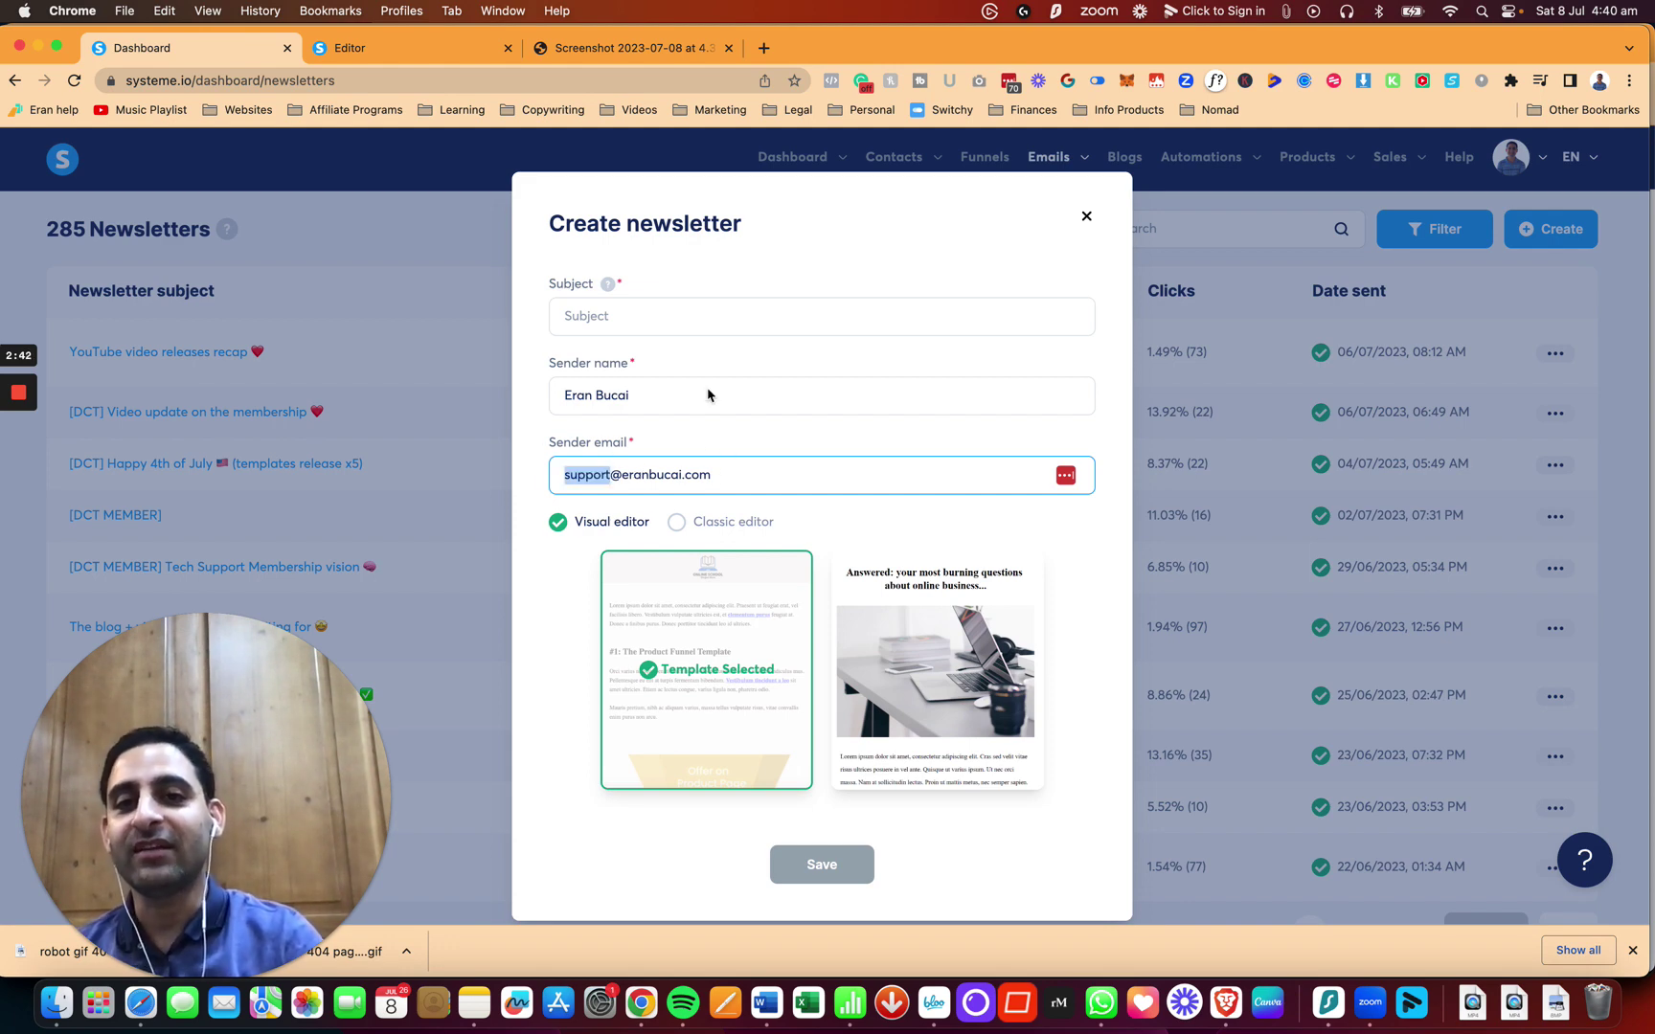
pyautogui.write('contact')
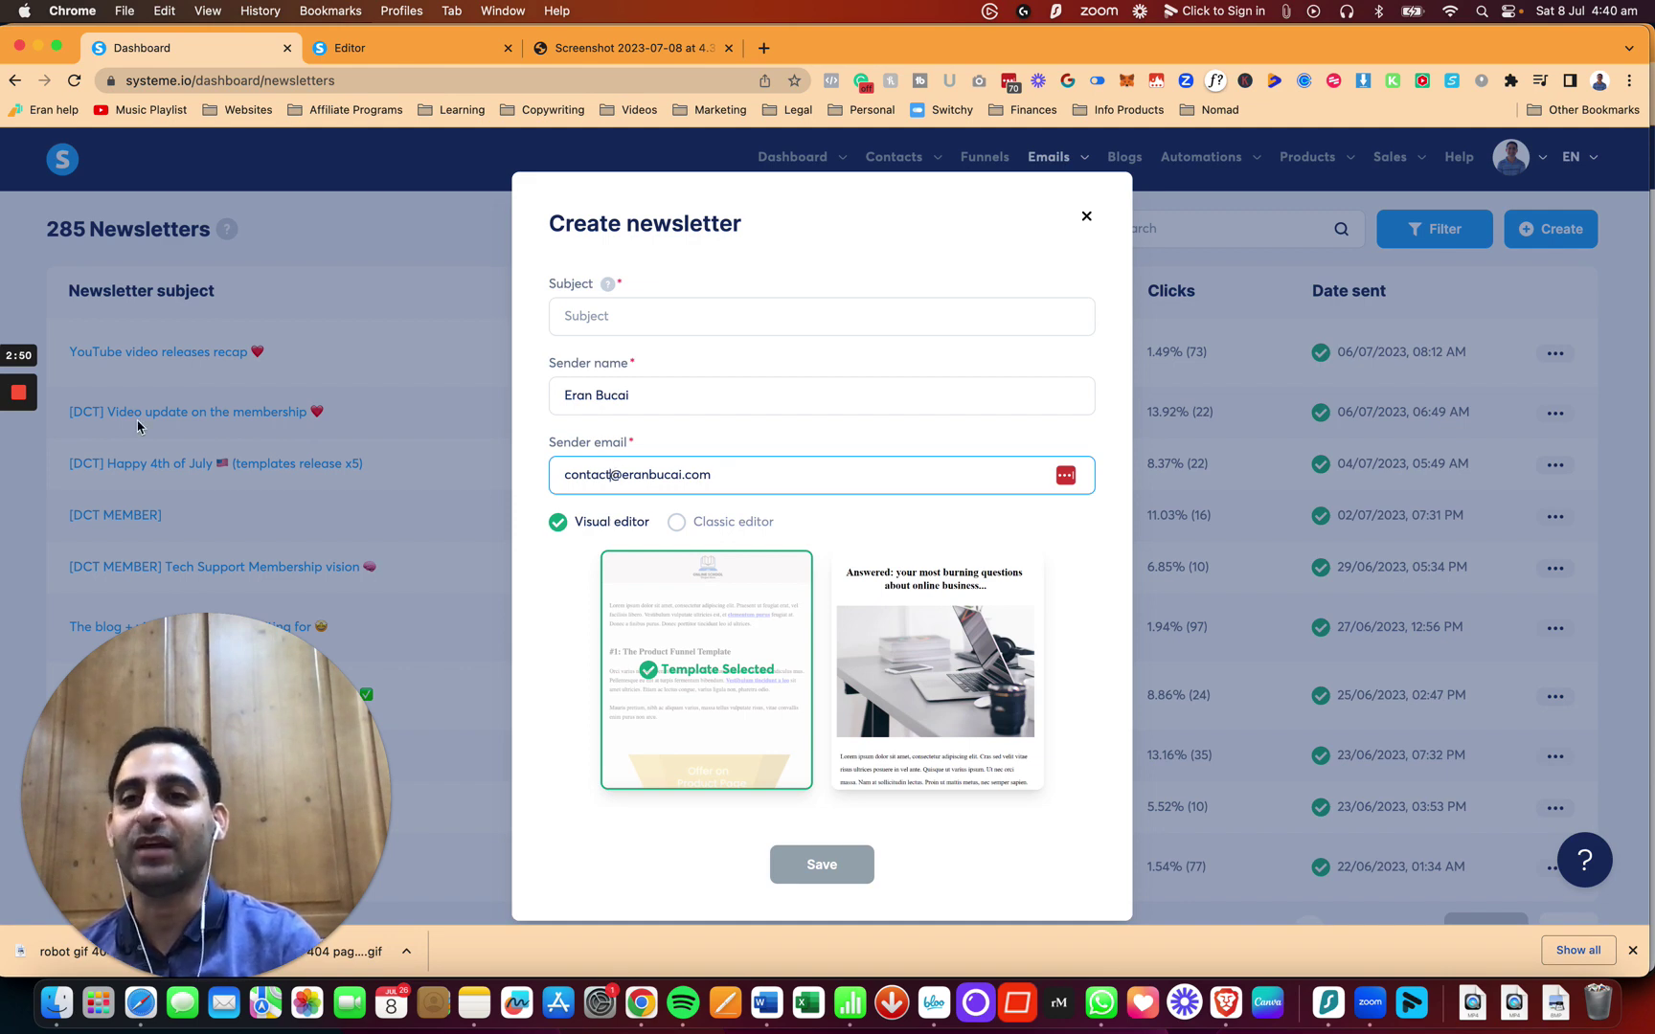
pyautogui.moveTo(33, 460)
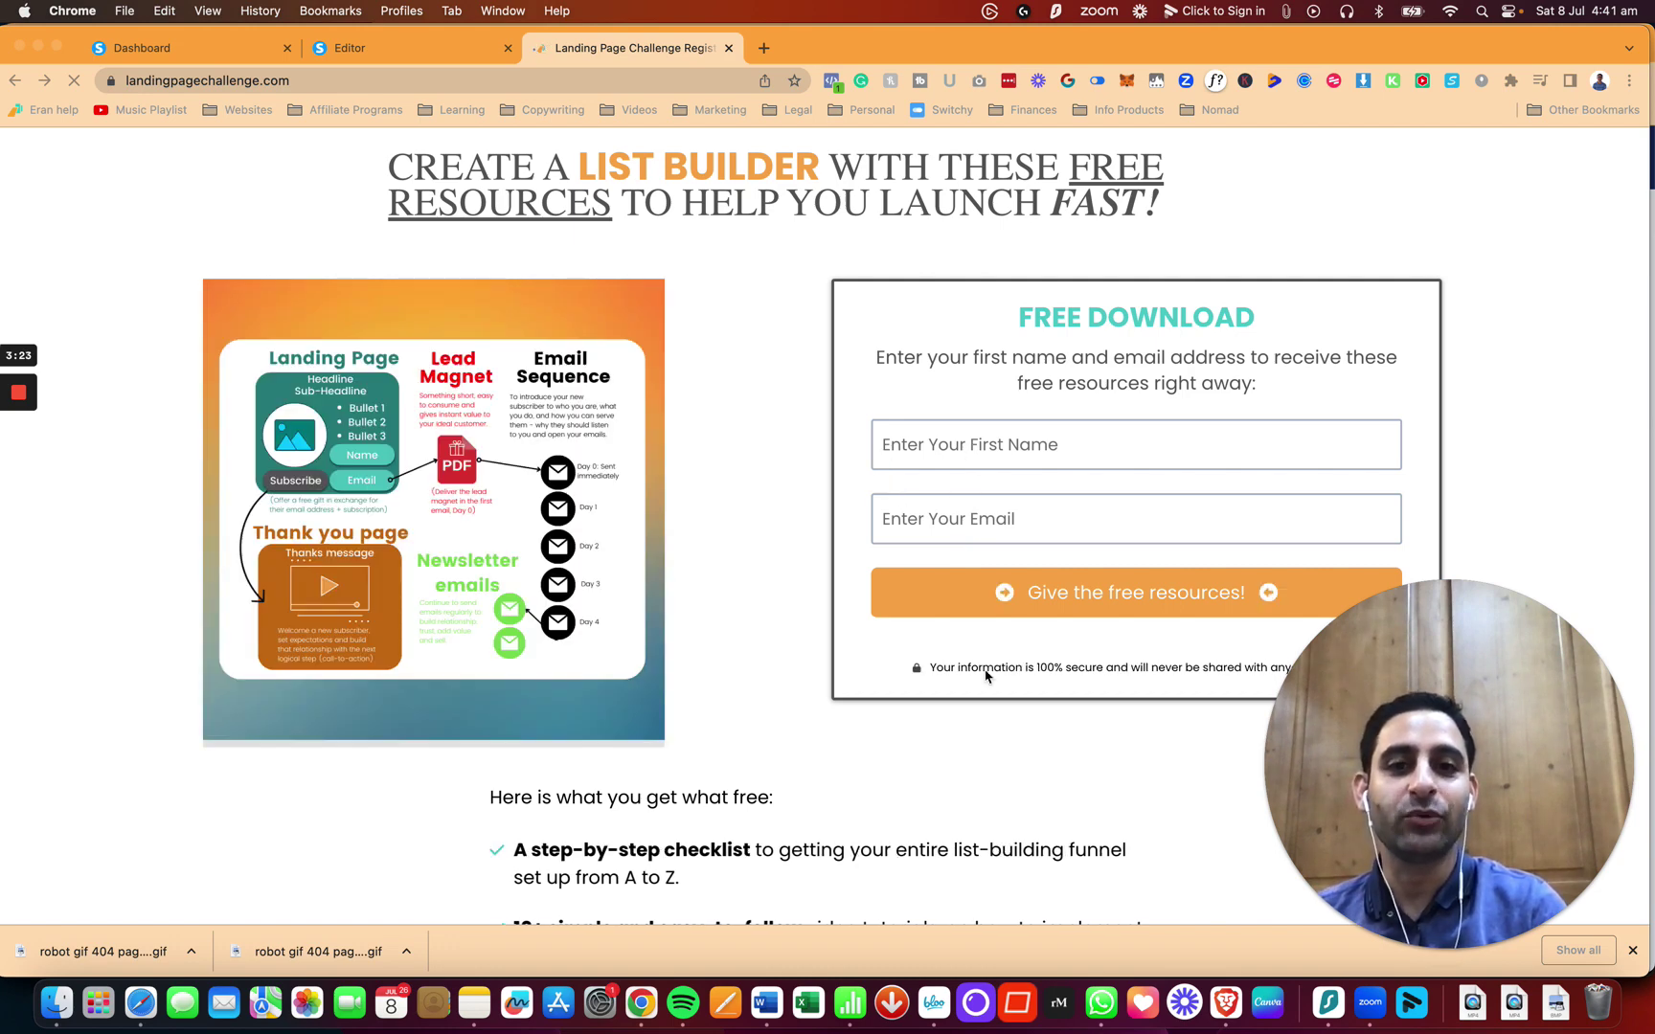
# Step: Scroll through the landingpagechallenge.com registration page and back to the top
pyautogui.scroll(-3, 948, 718)
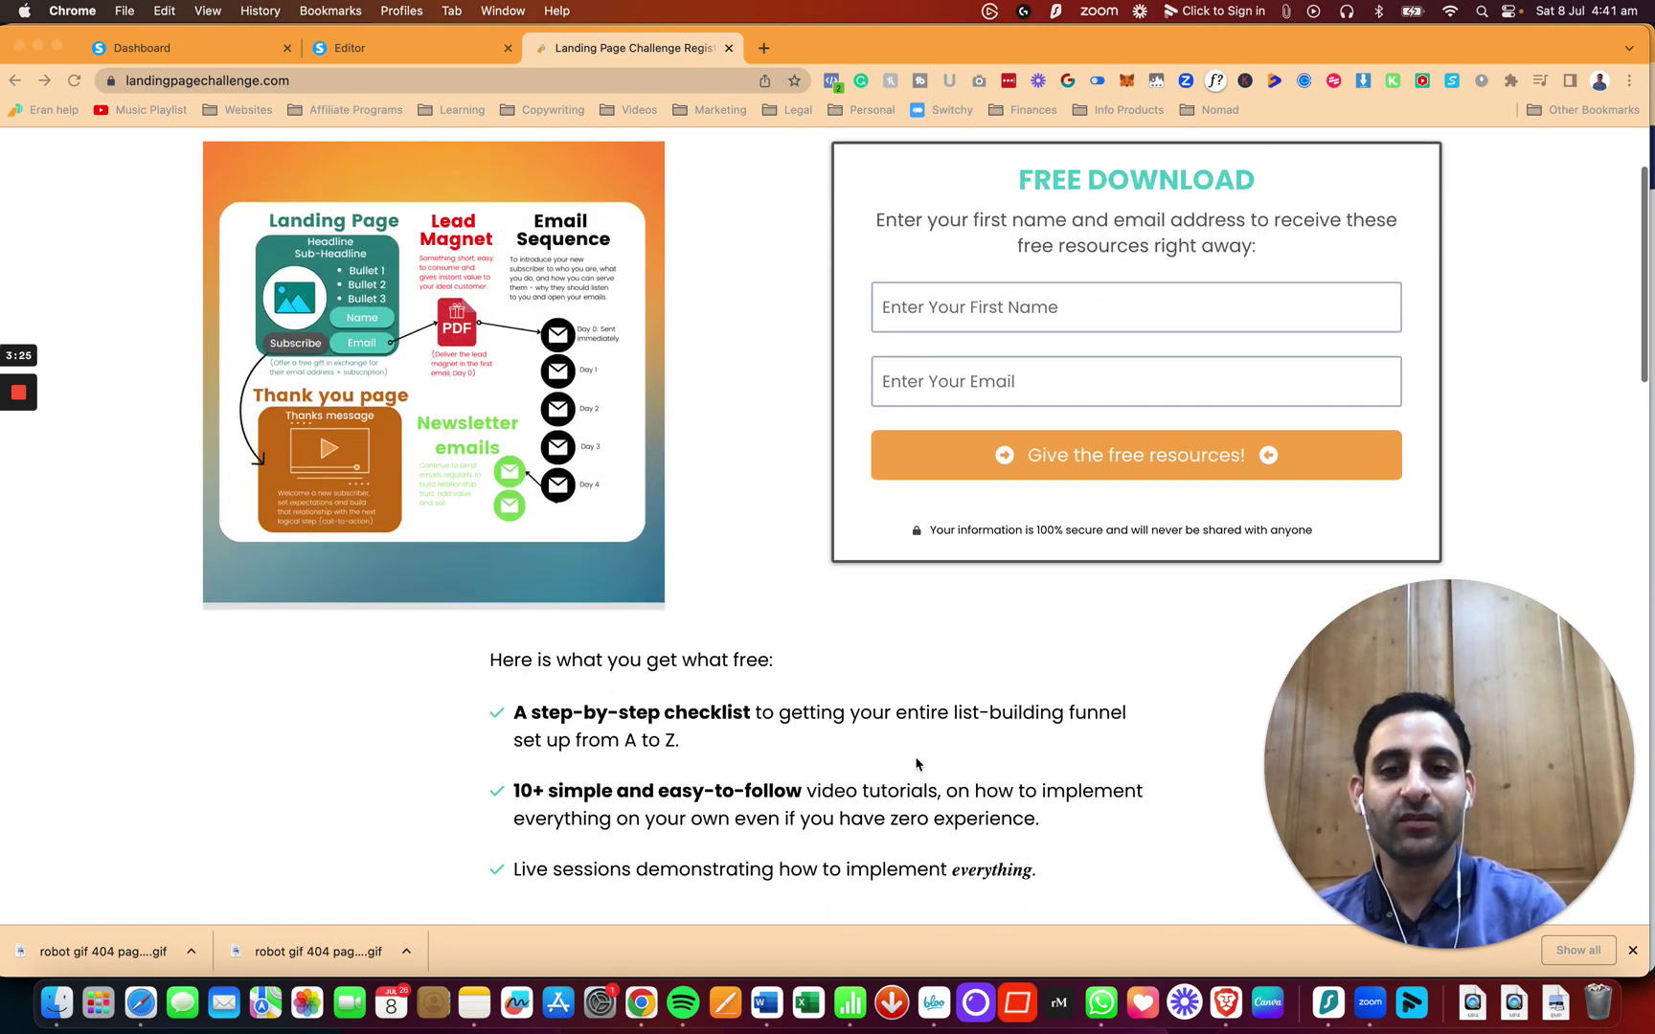
pyautogui.scroll(-5, 916, 763)
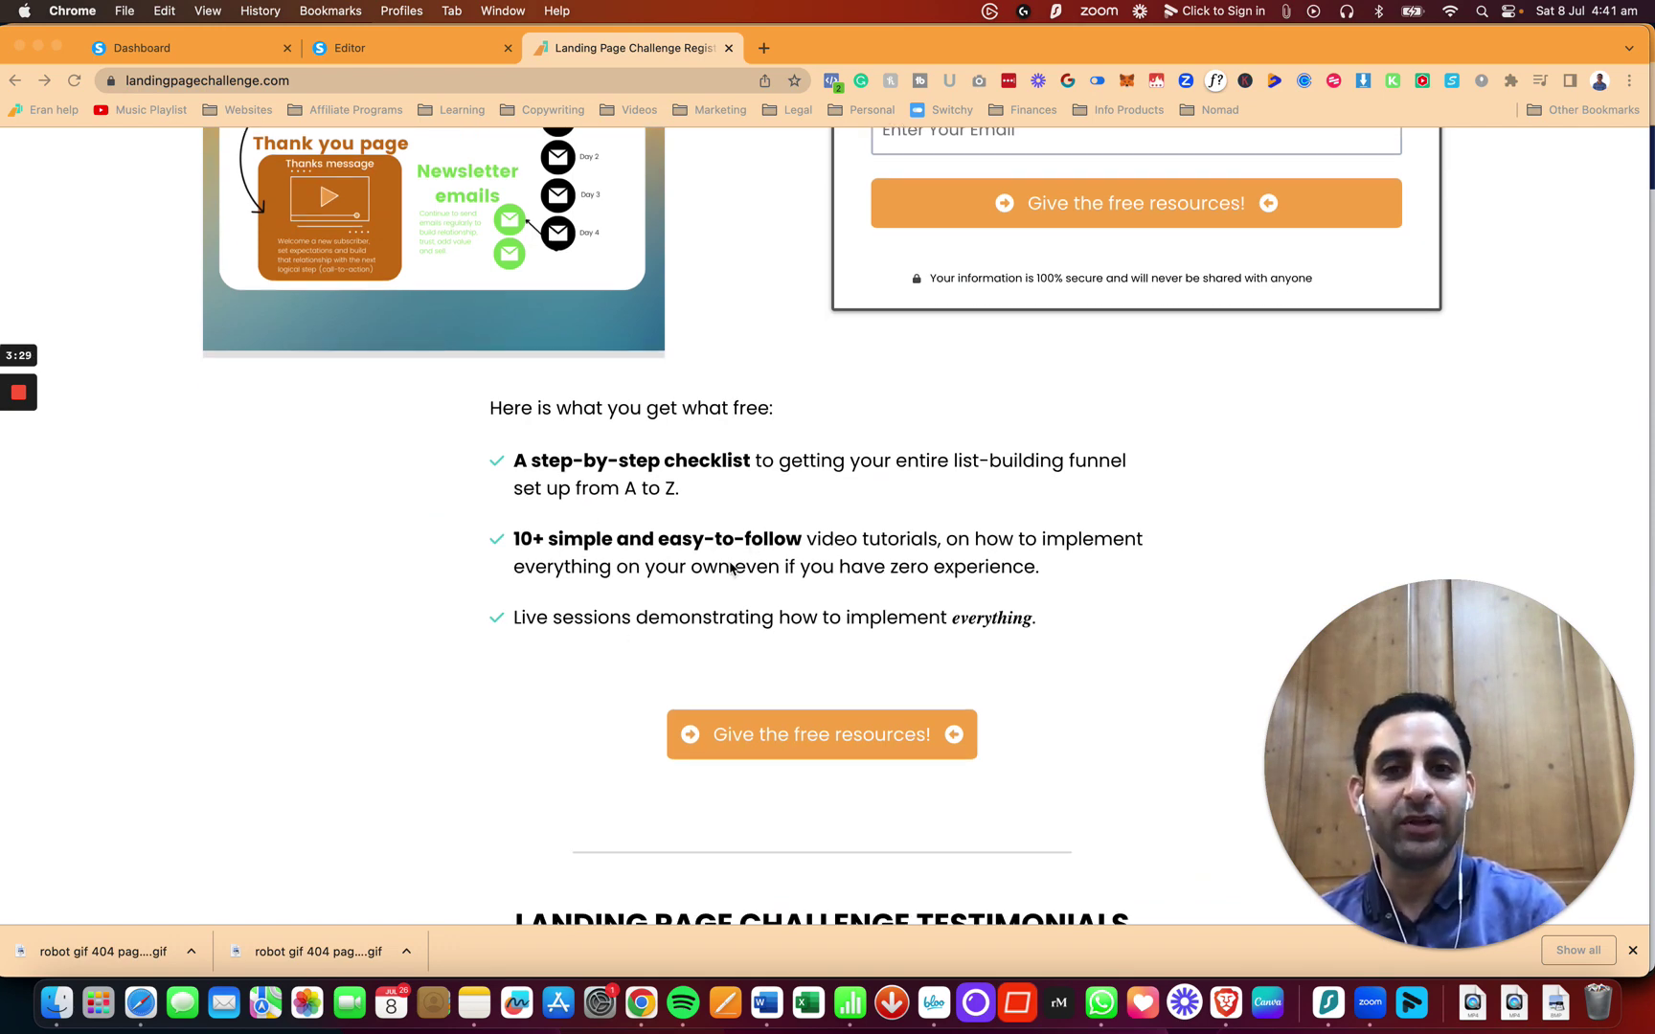
pyautogui.scroll(8, 730, 569)
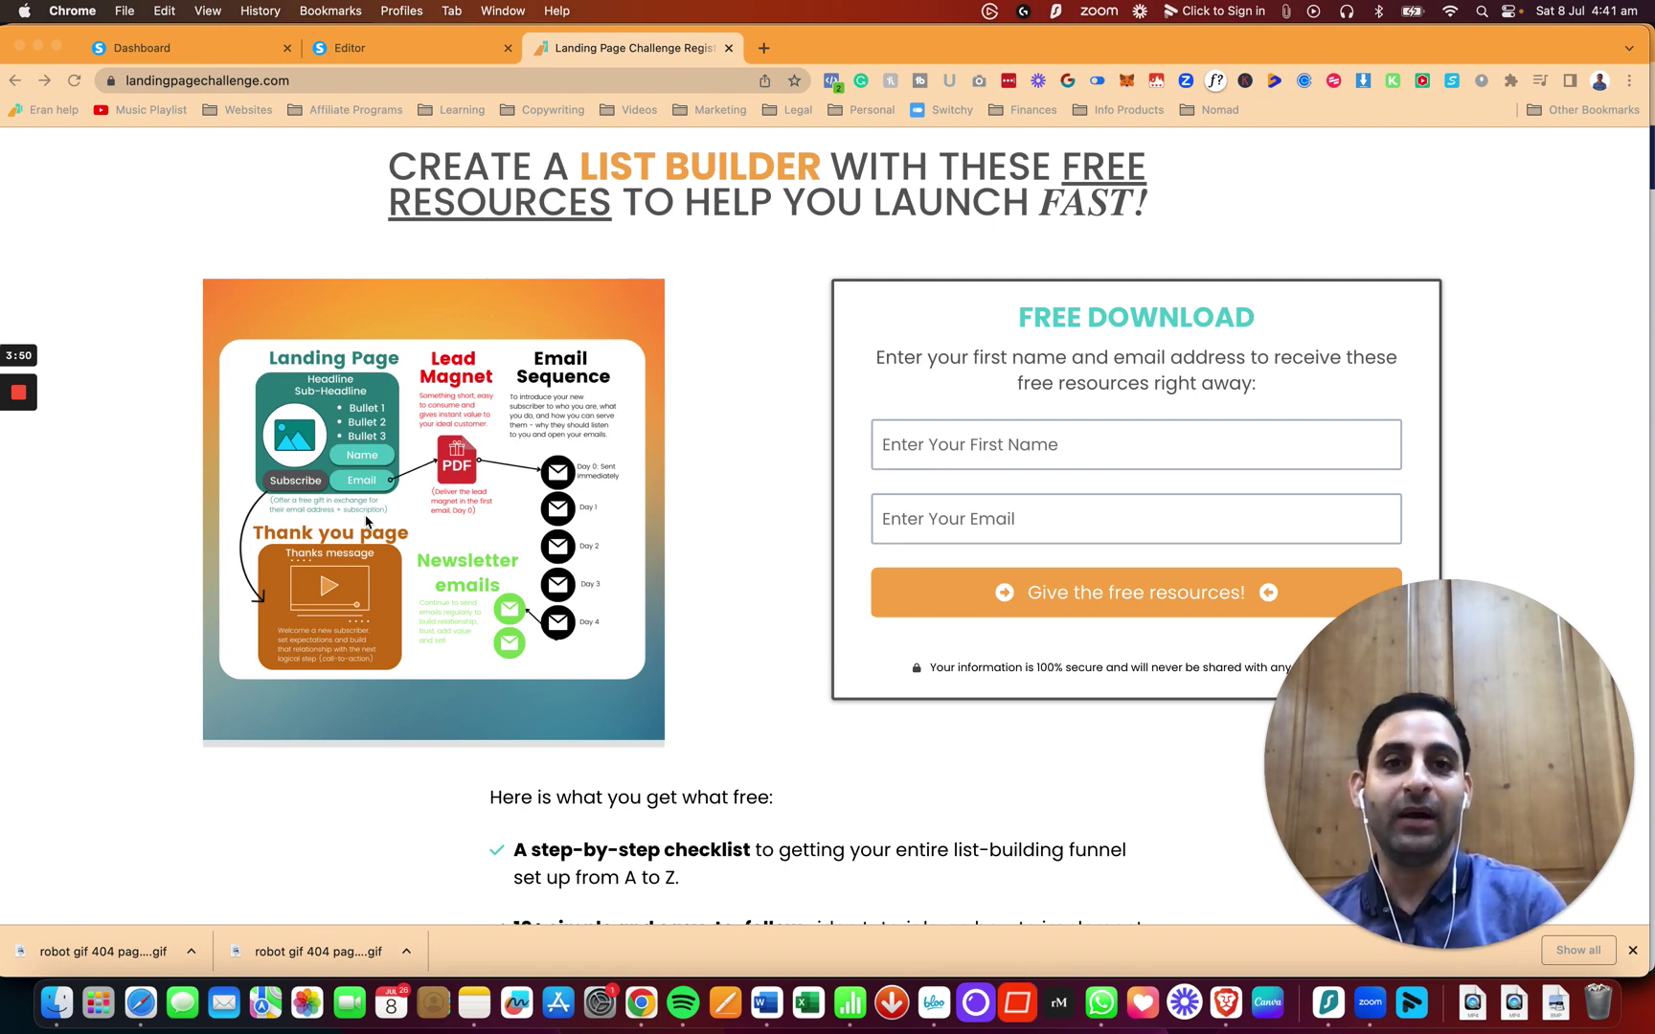
# Step: Load eranbucai.com/sio in a new browser tab
pyautogui.click(764, 48)
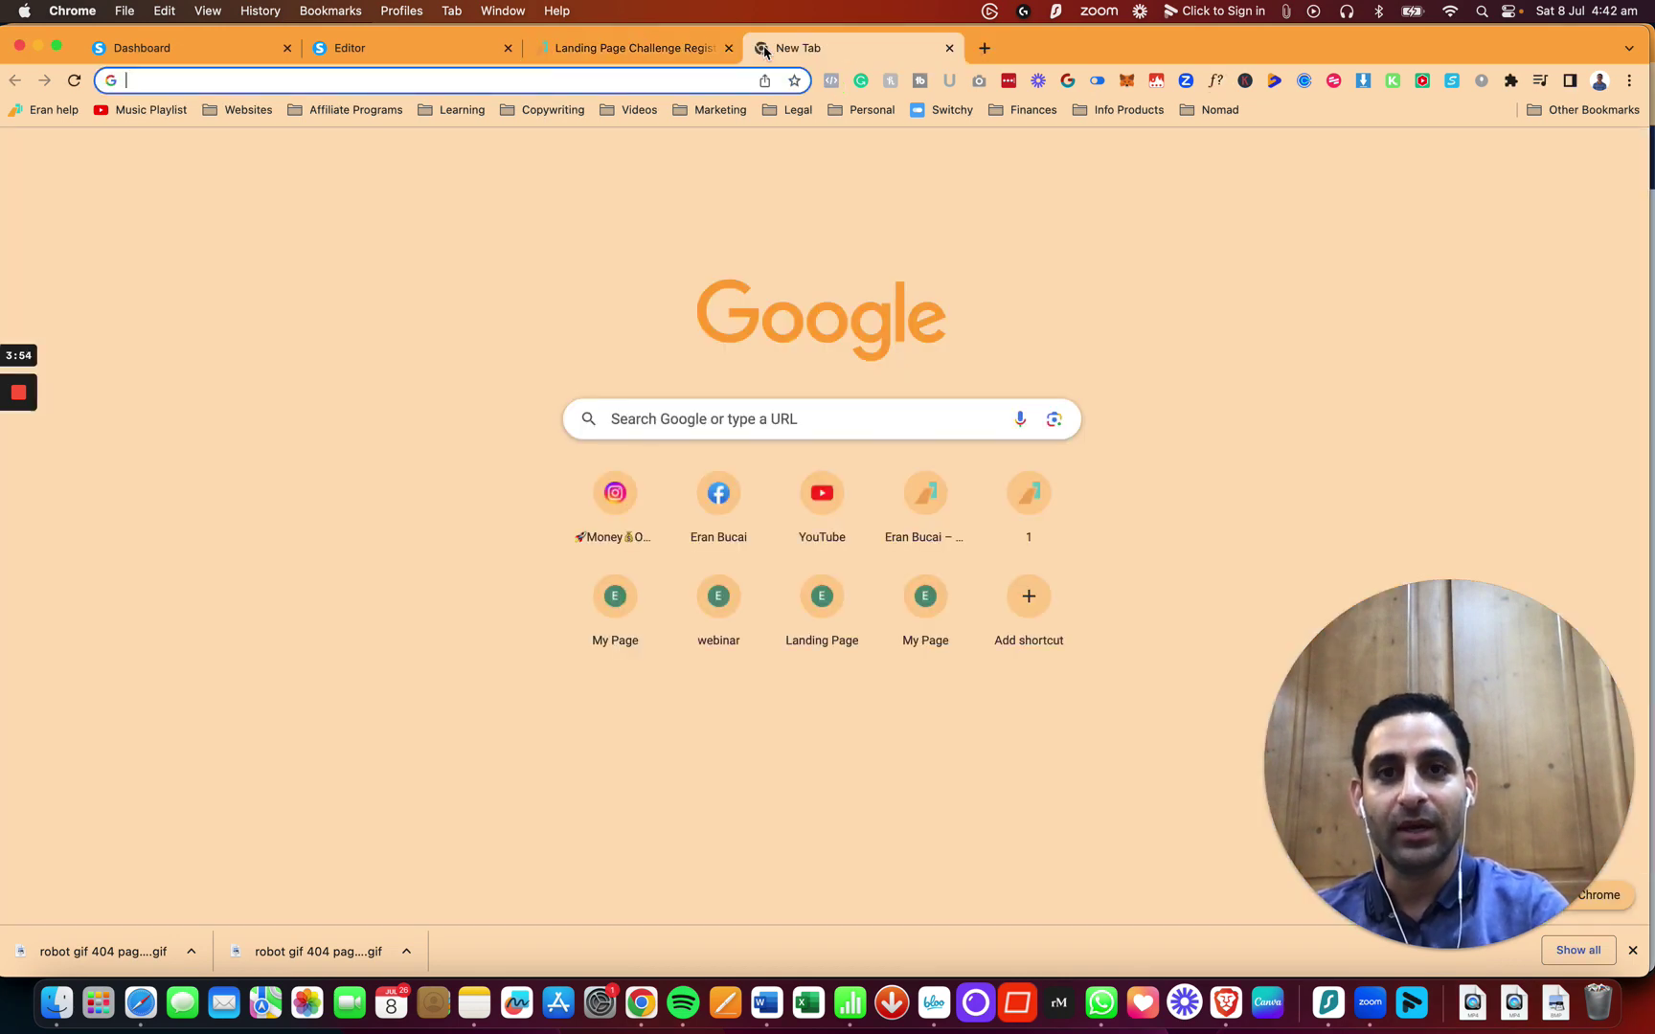
pyautogui.write('eranbucai.com/ss')
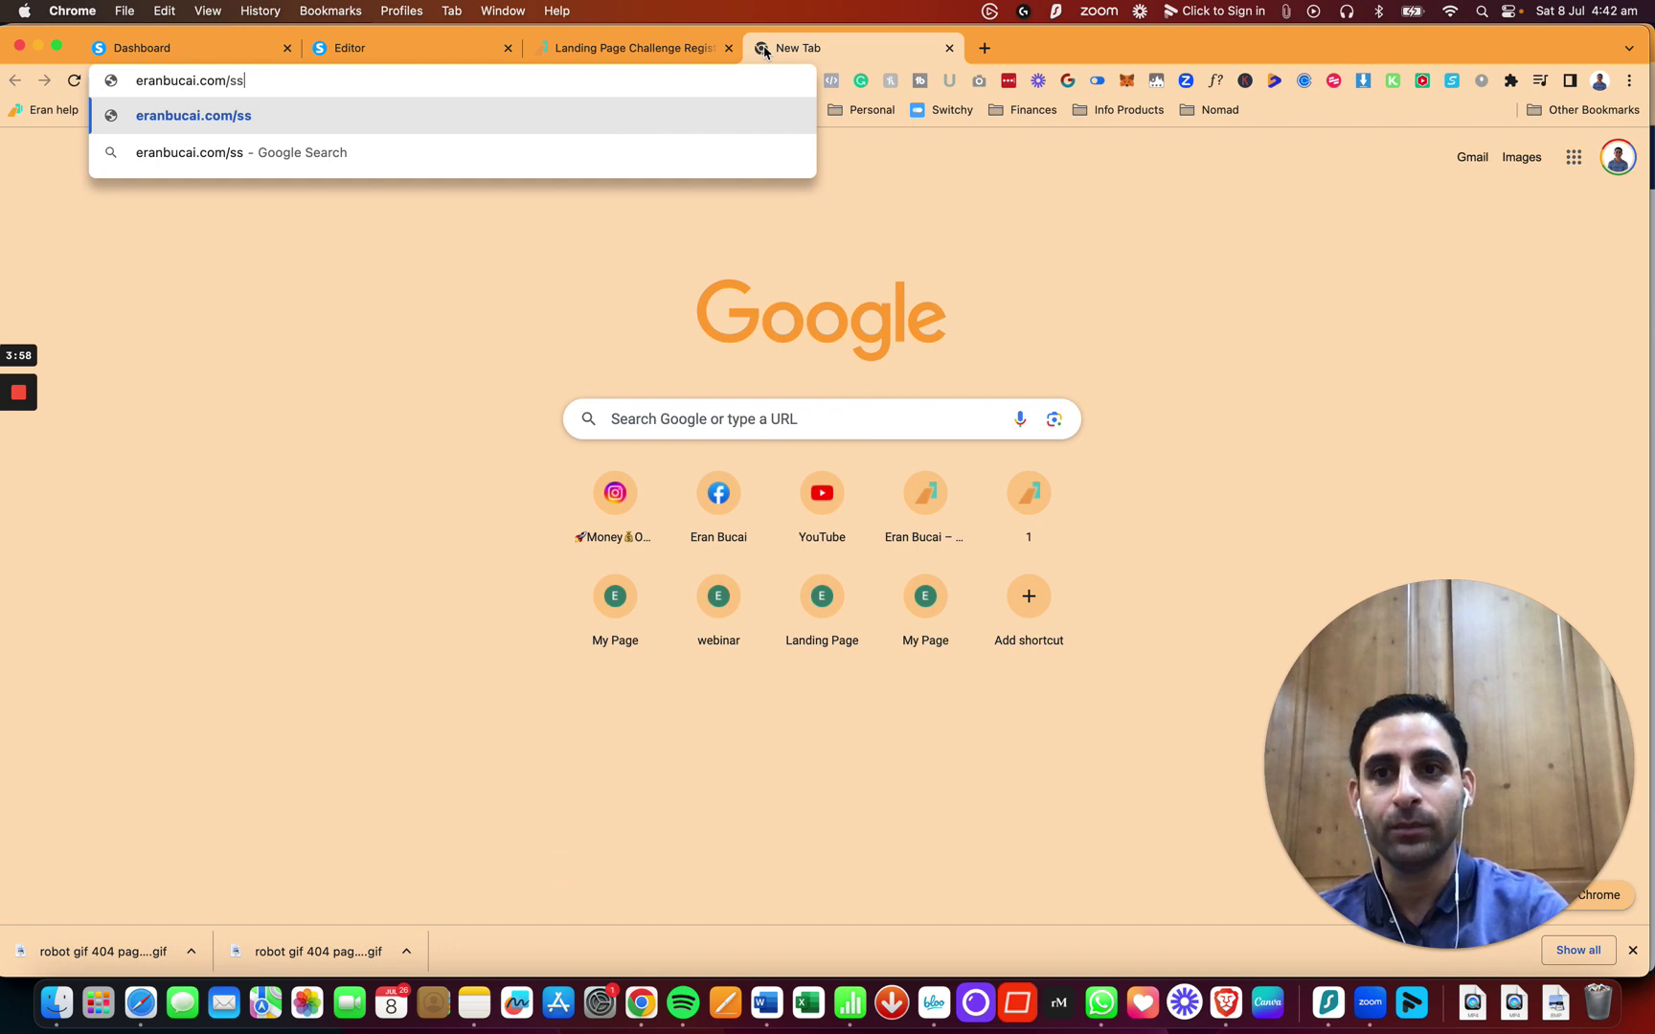
pyautogui.press('BackSpace')
pyautogui.write('io')
pyautogui.press('Return')
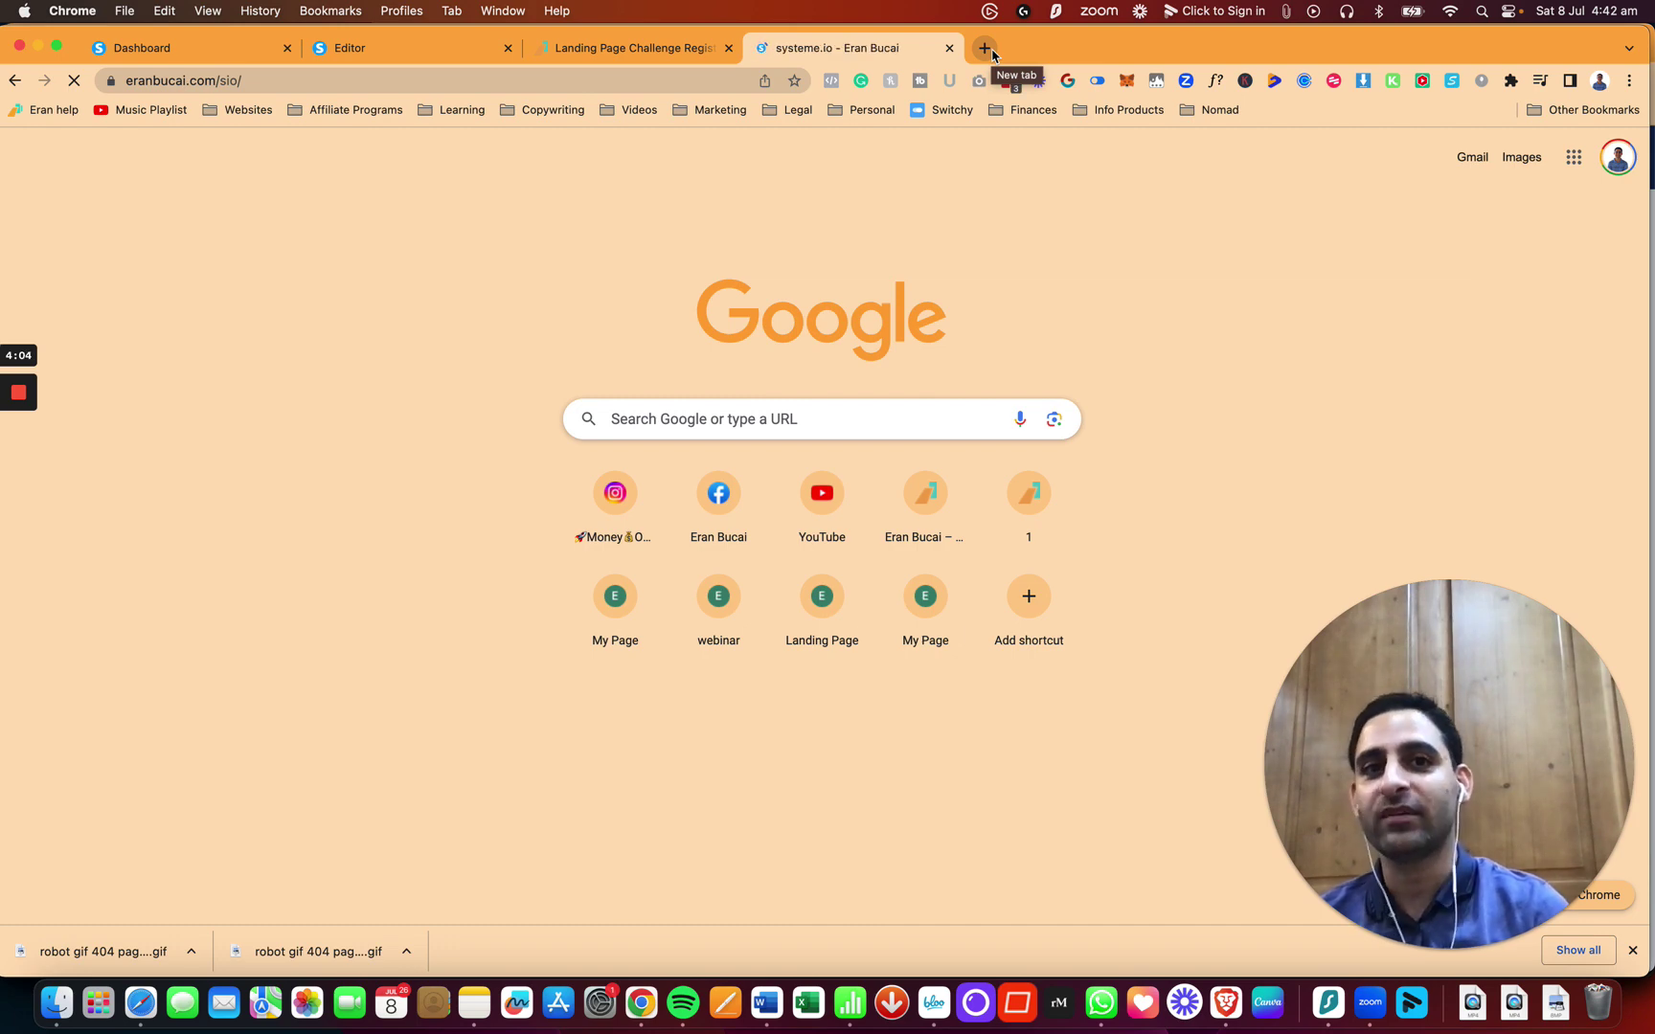
# Step: Go to eran.link/197bonus in another new tab
pyautogui.click(984, 48)
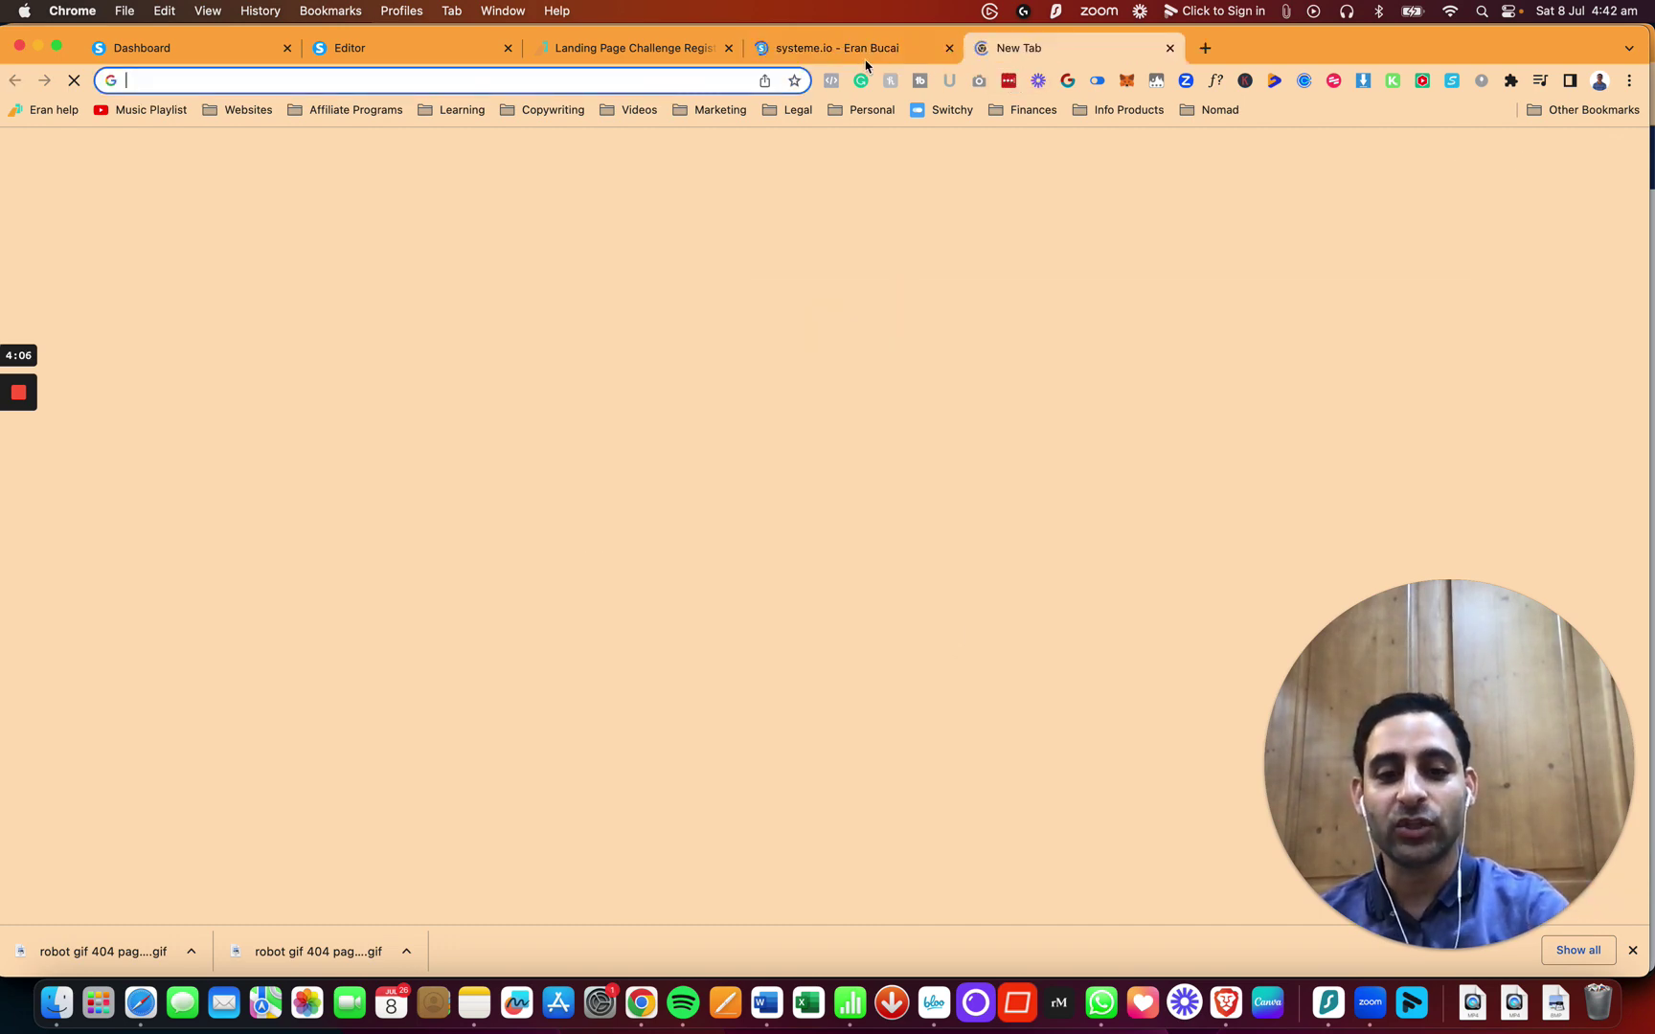
pyautogui.write('eran.link/')
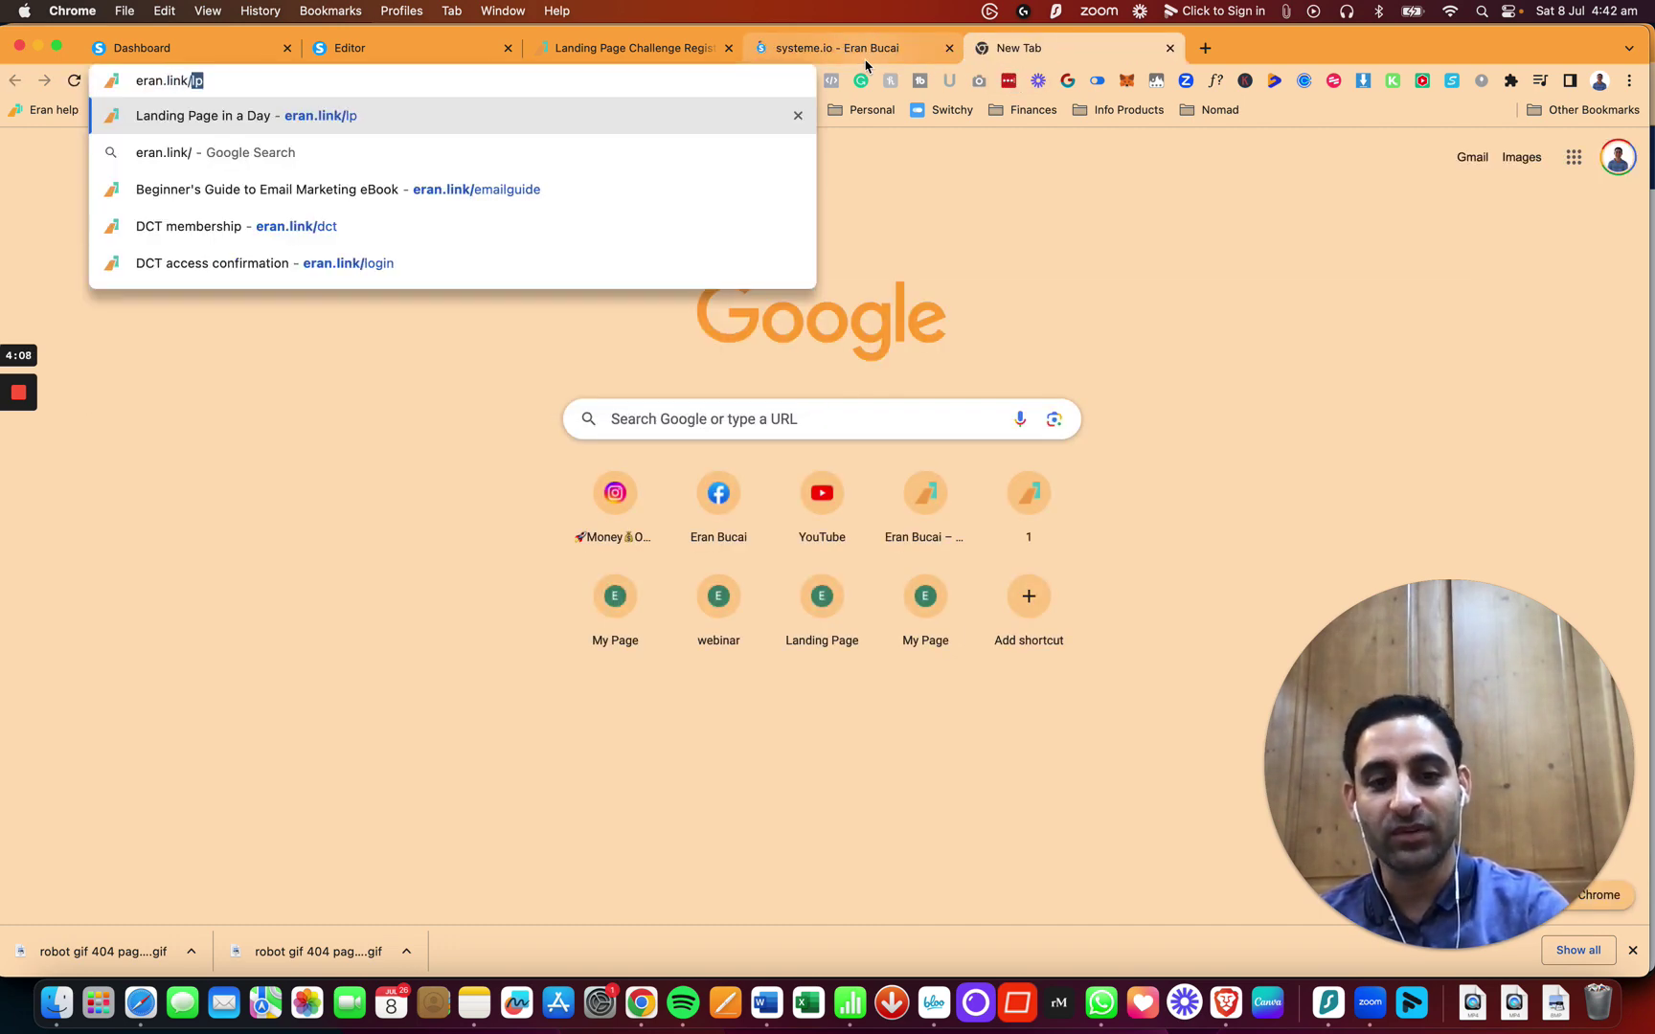
pyautogui.write('197bonus')
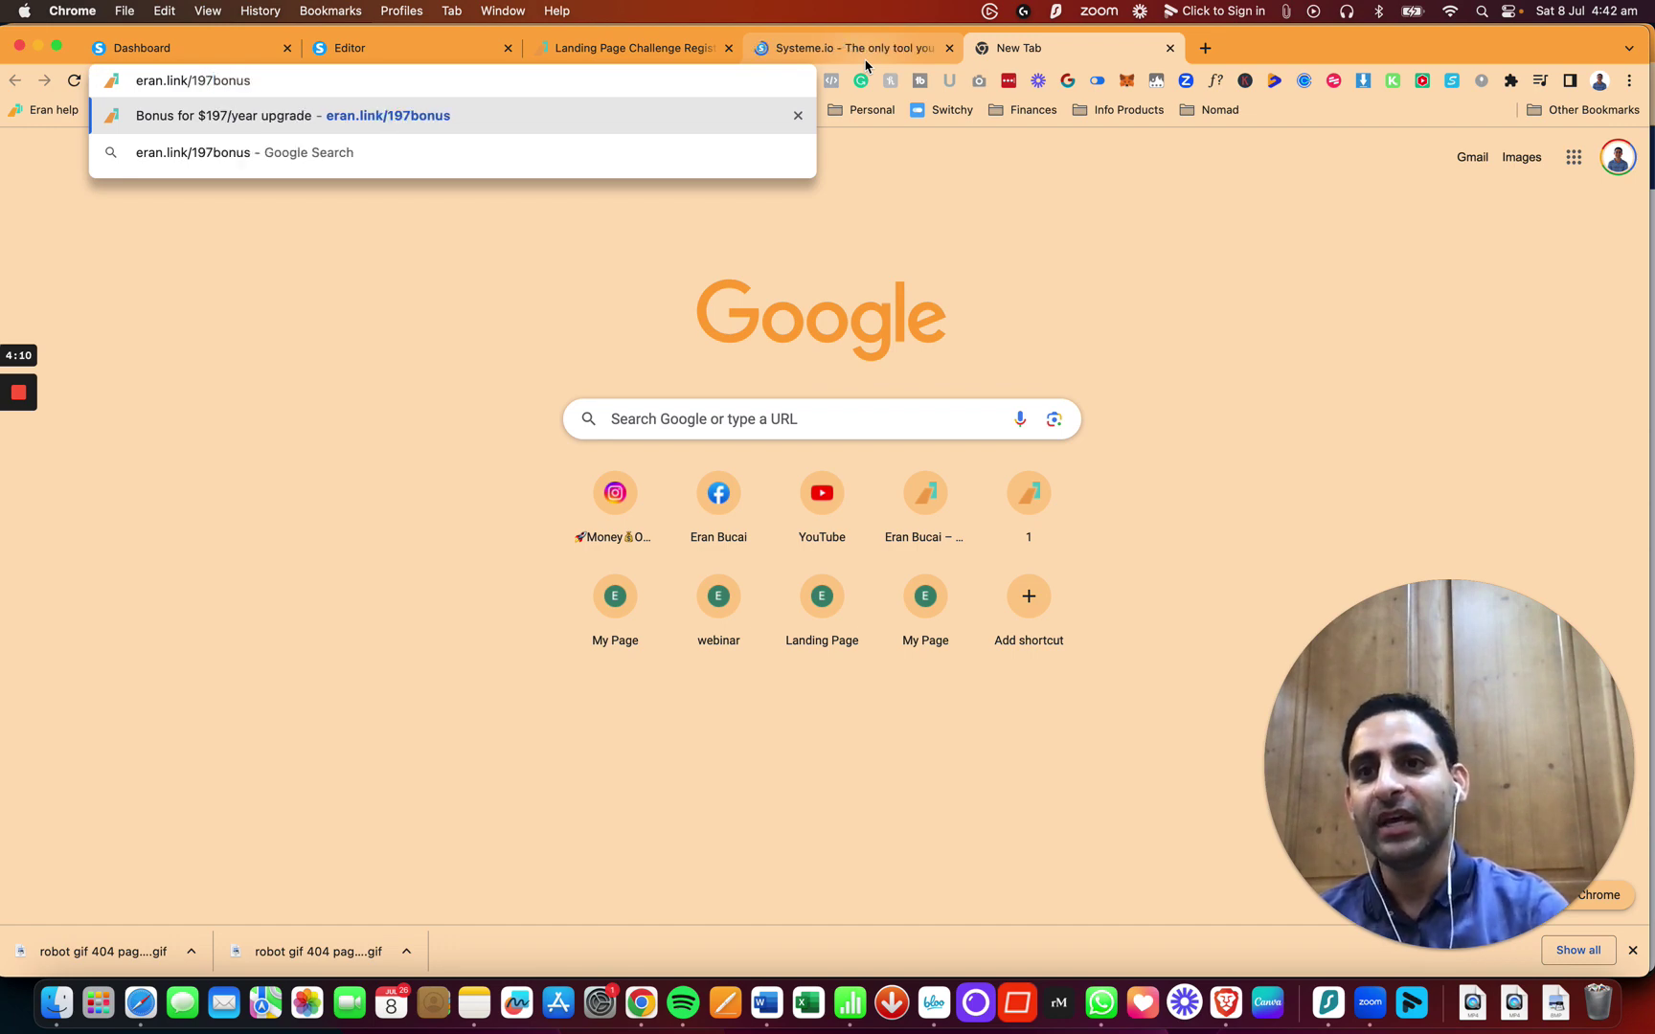
pyautogui.press('Return')
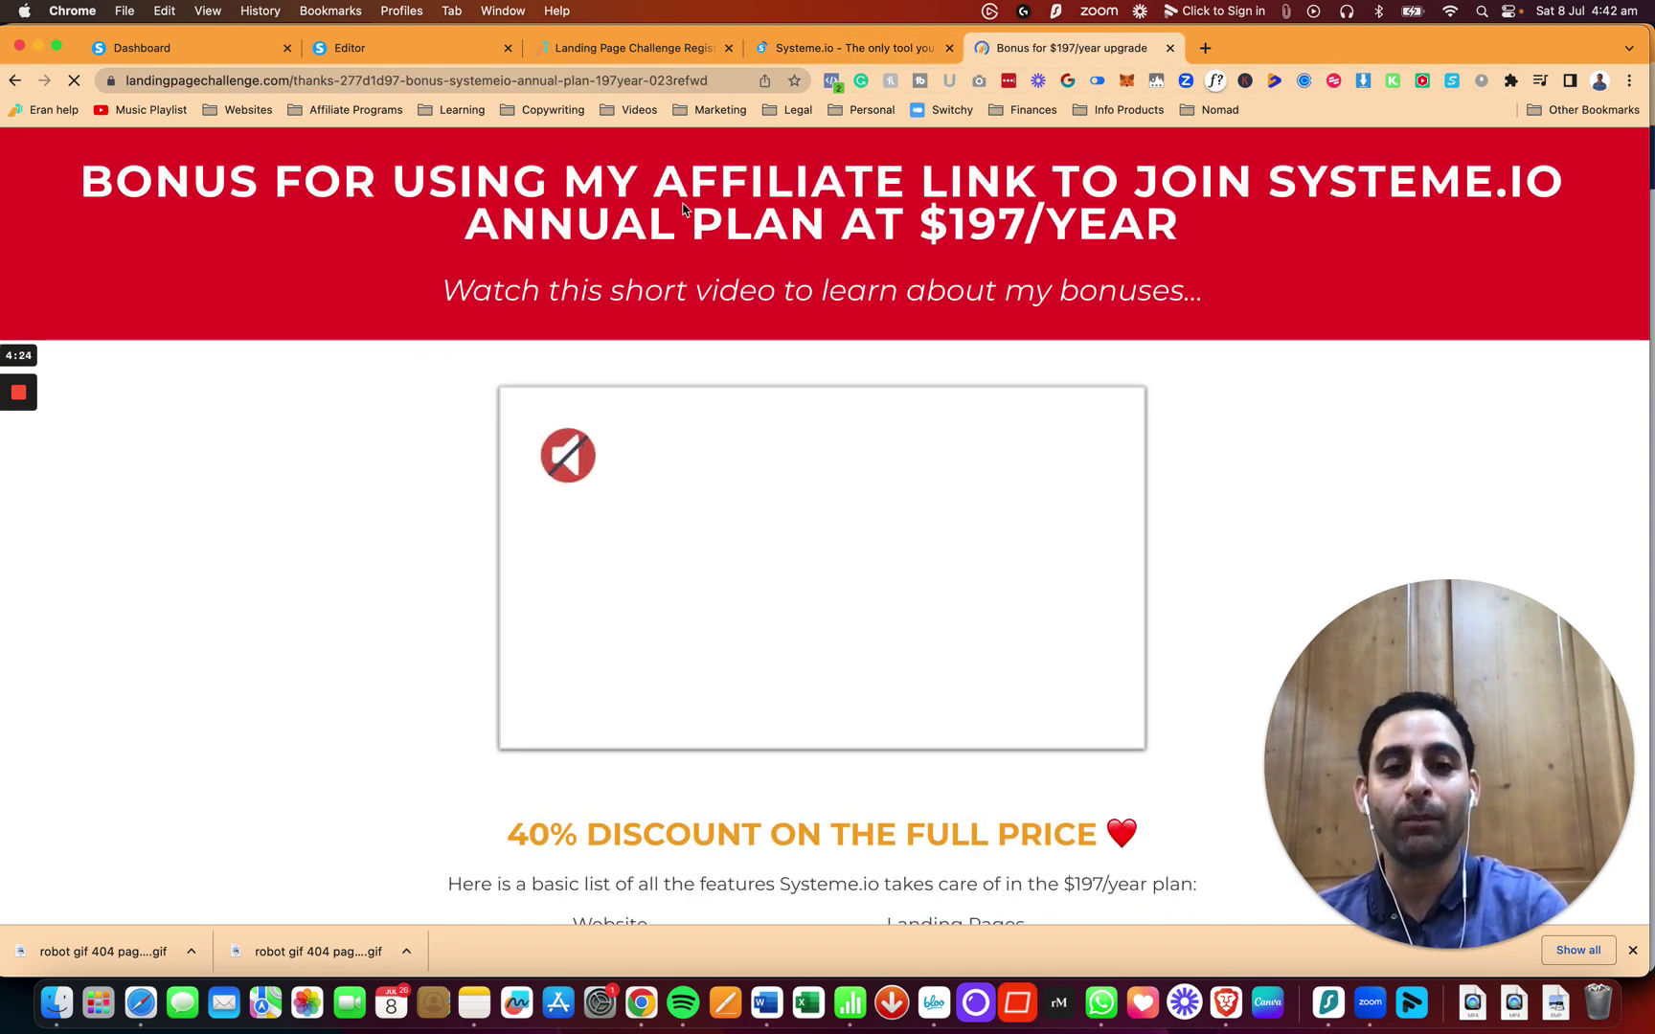
# Step: Scroll through the $197/year bonus page's features and lessons, then return to the top
pyautogui.scroll(-5, 672, 306)
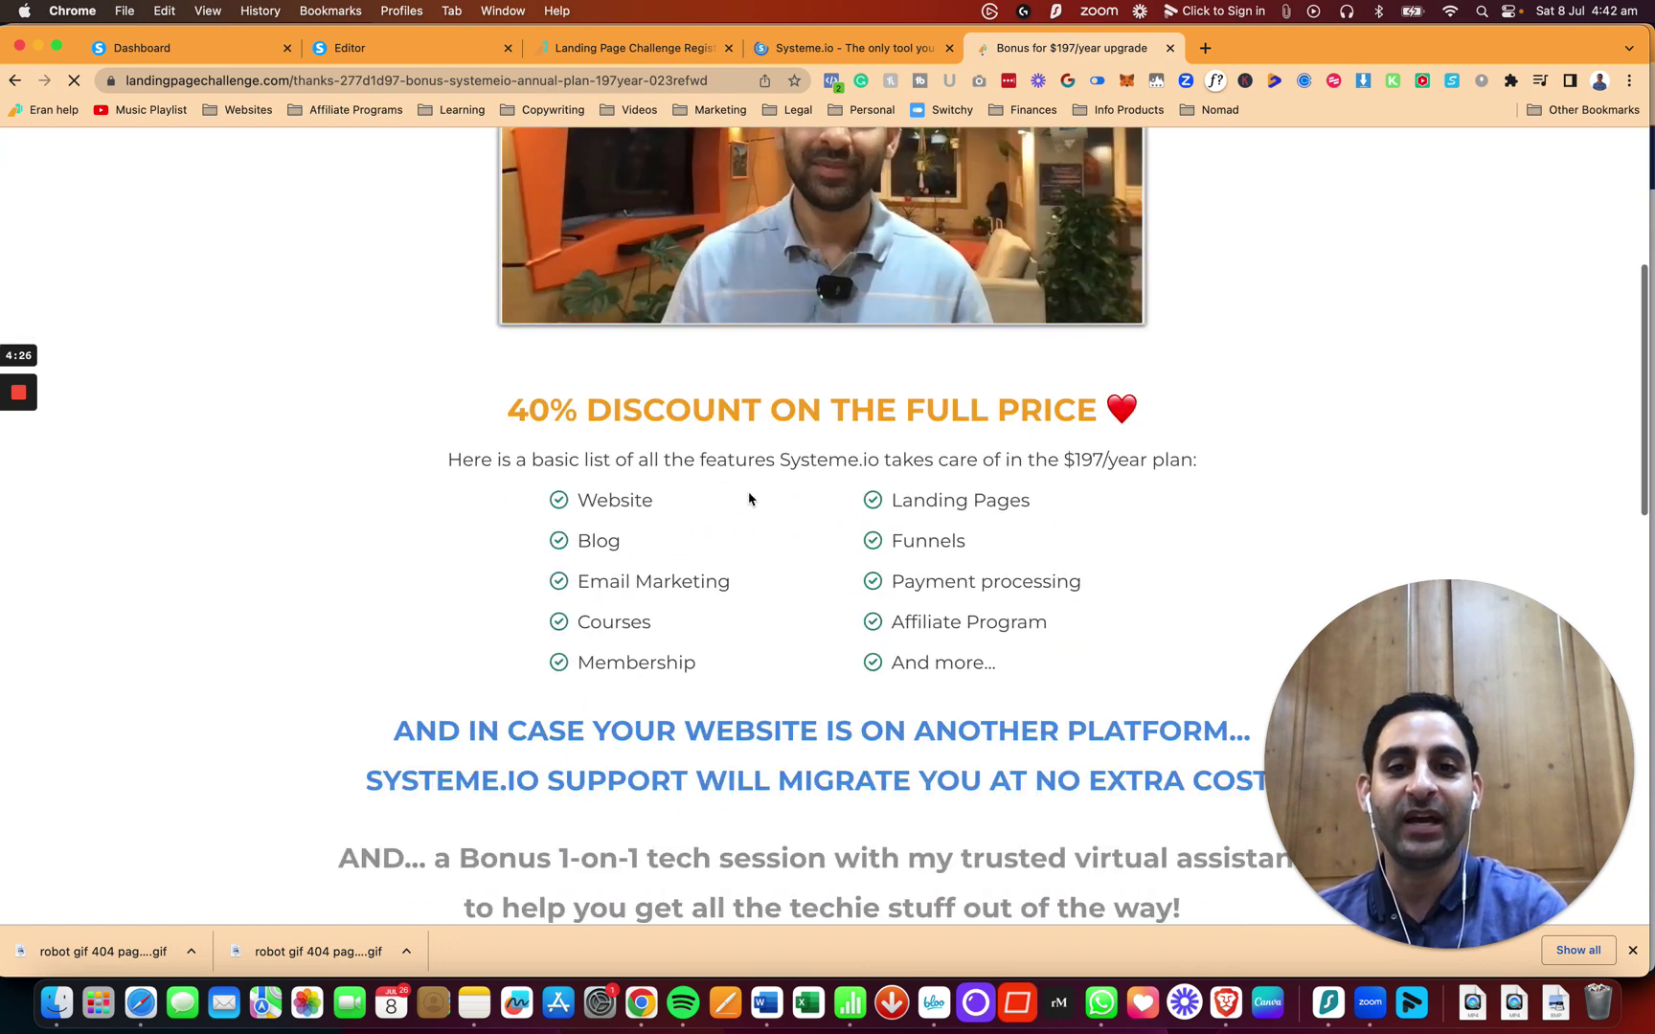
pyautogui.scroll(-2, 559, 459)
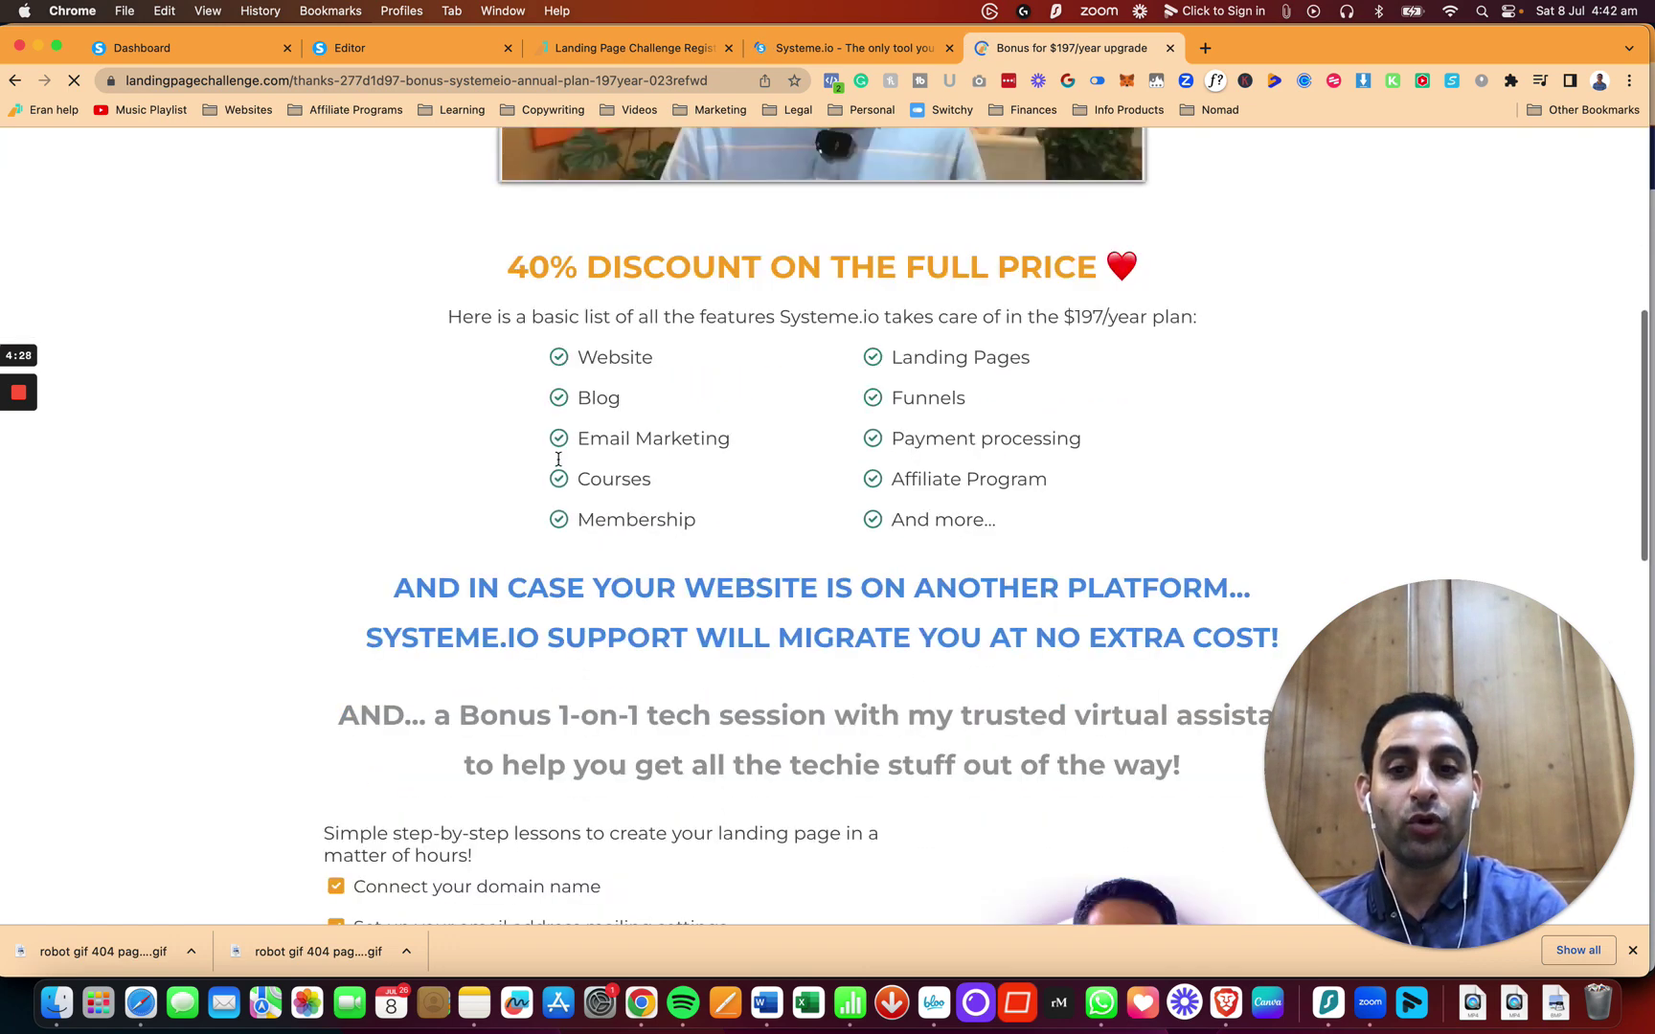
pyautogui.scroll(-1, 558, 459)
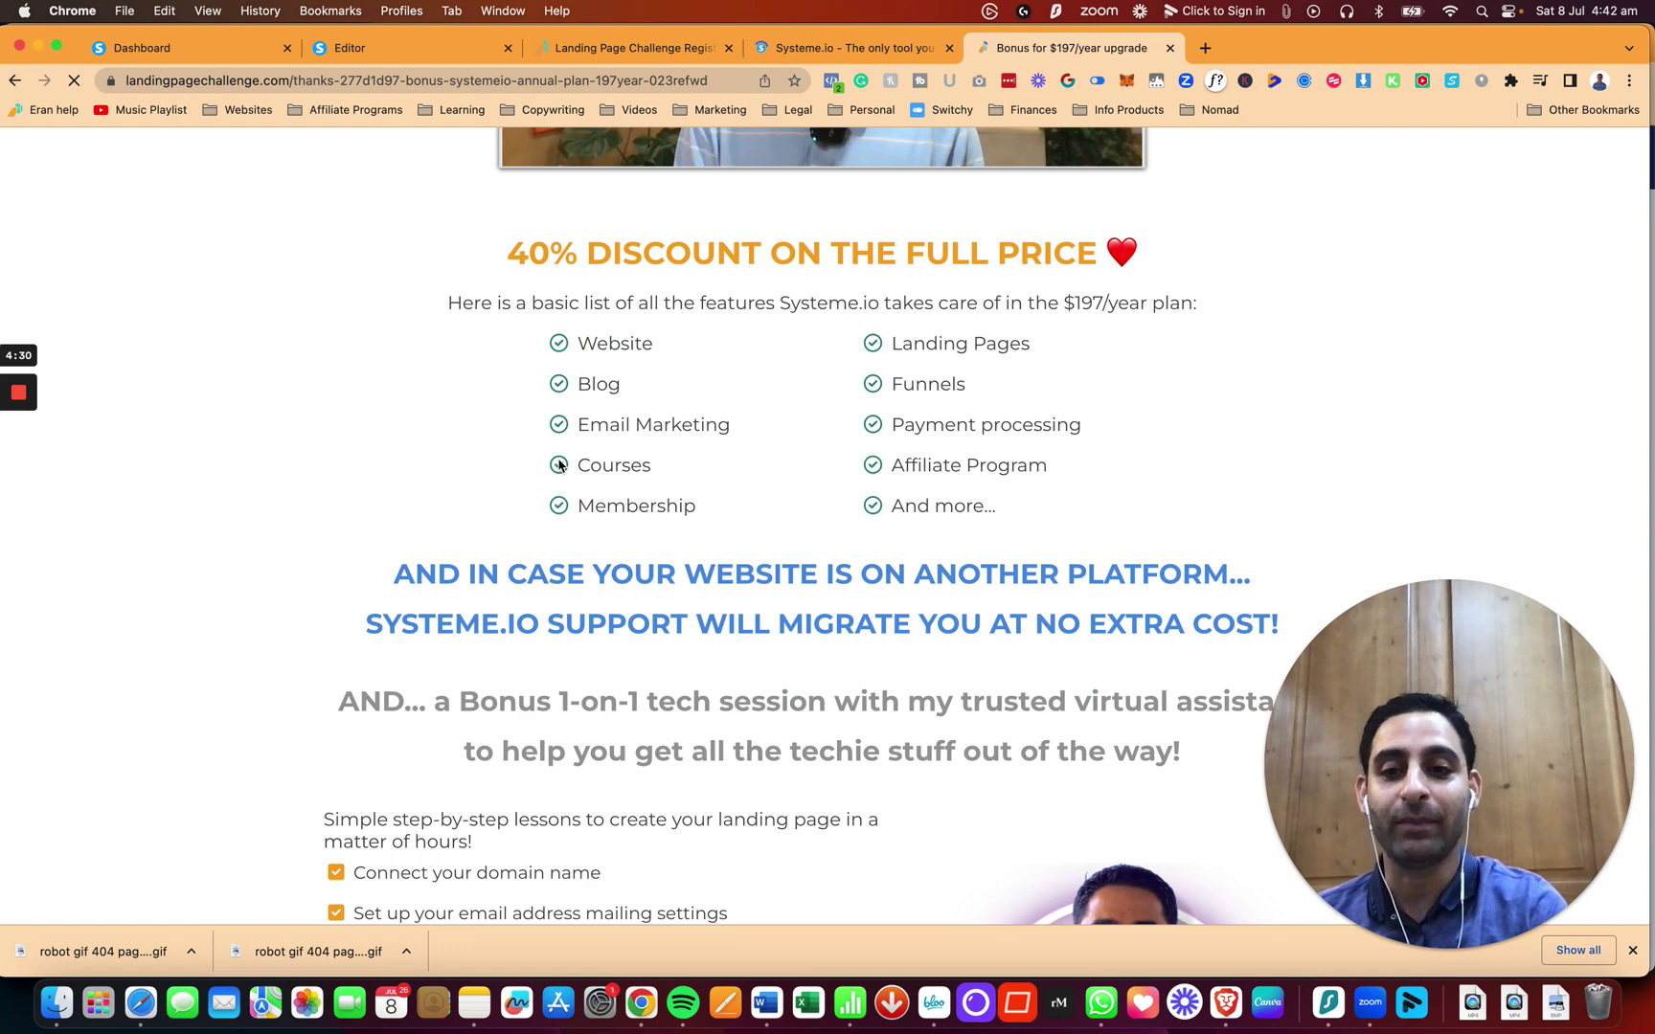
pyautogui.scroll(-5, 558, 465)
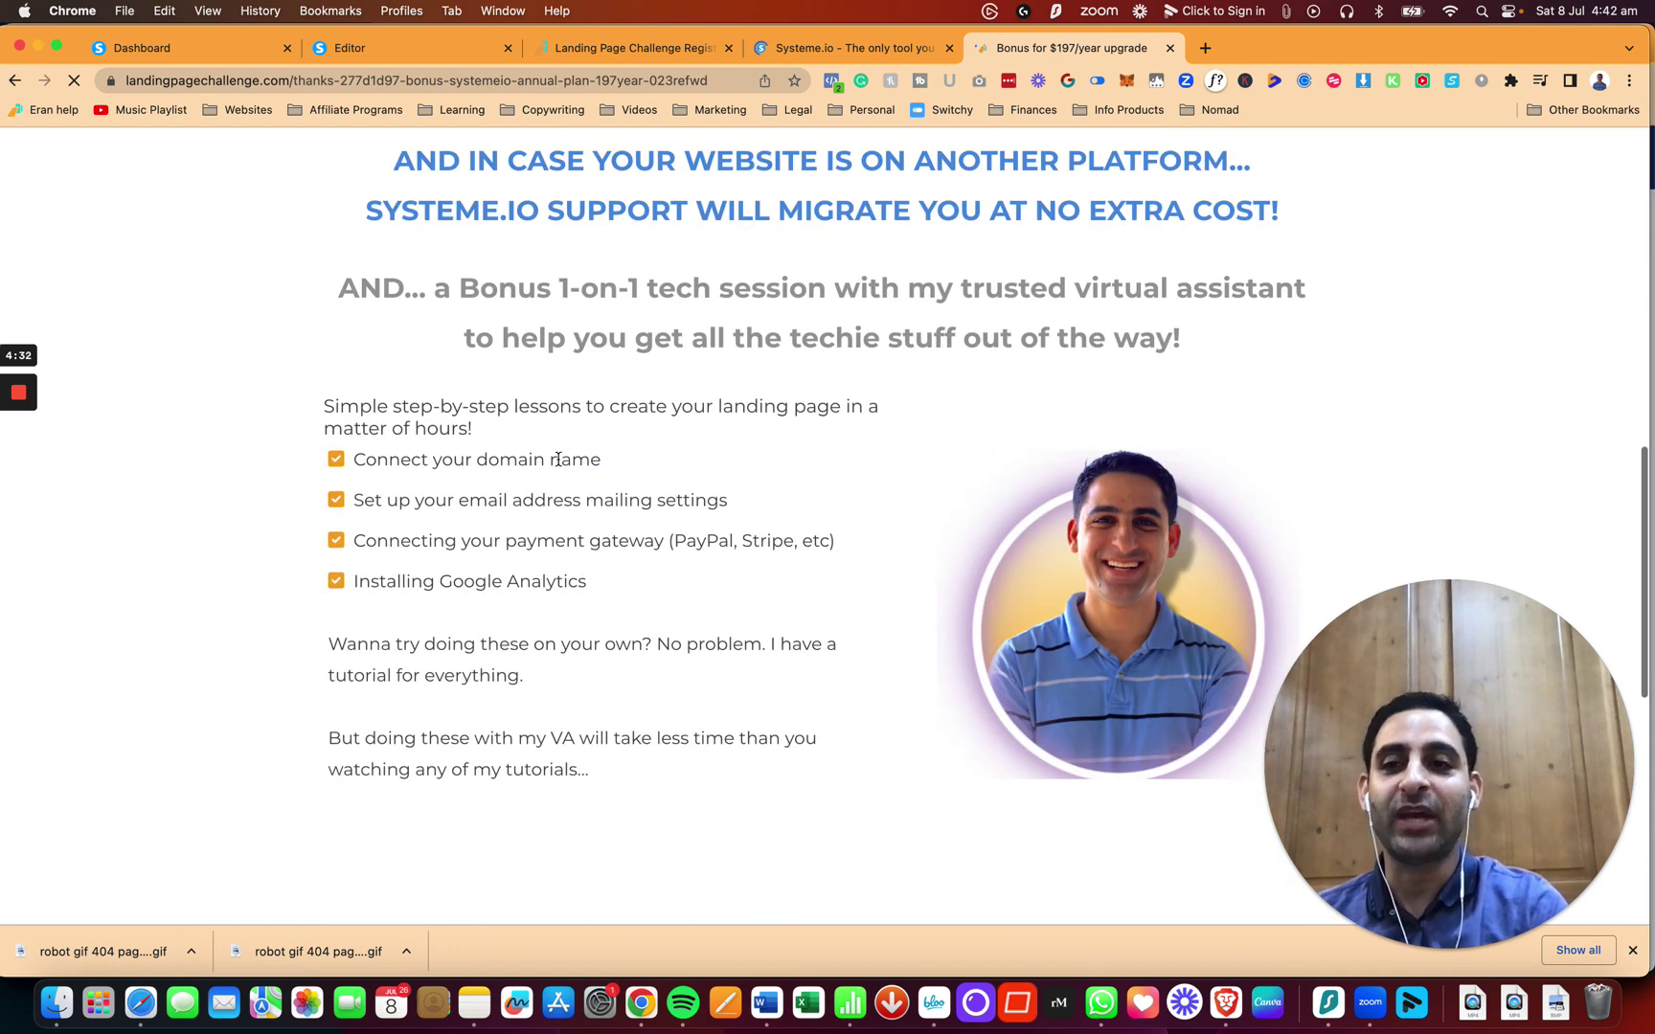
pyautogui.scroll(10, 558, 458)
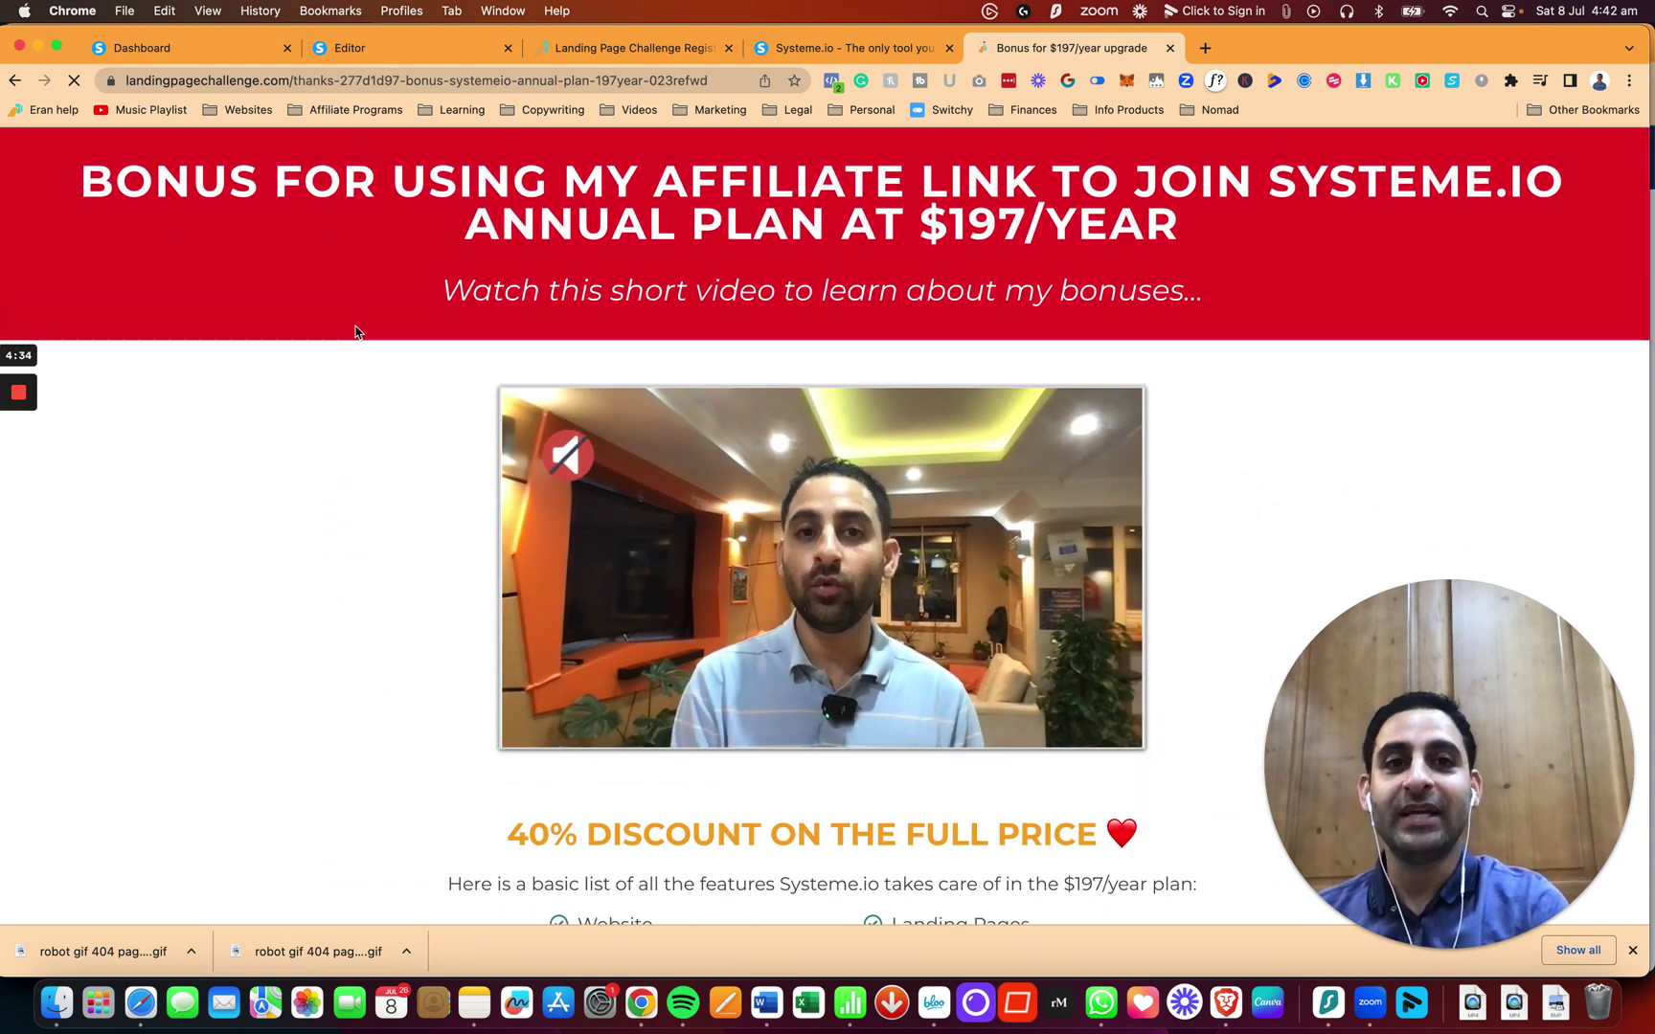